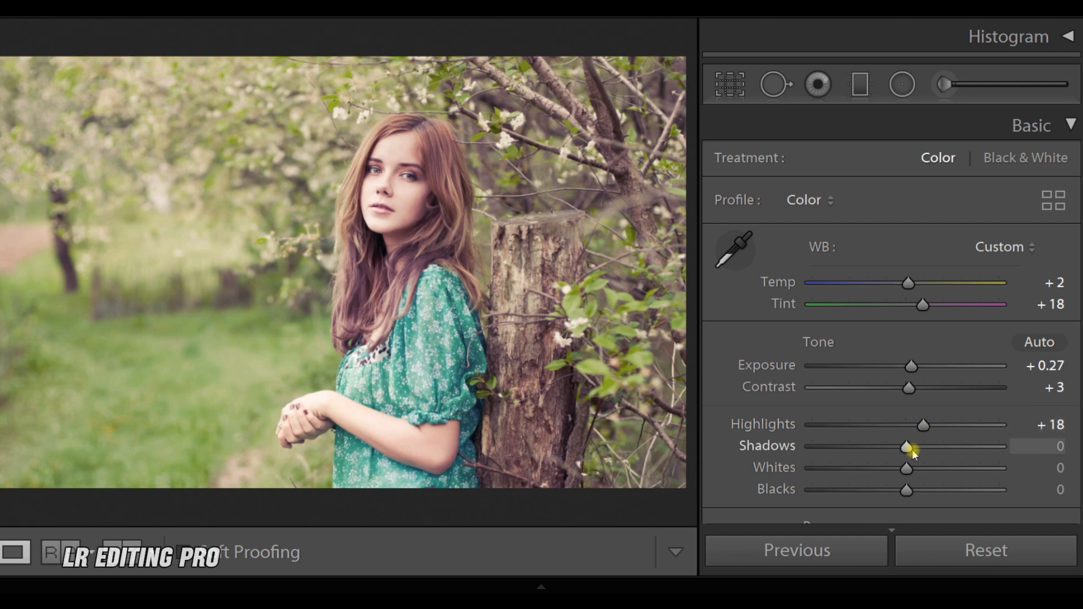
Set the portrait's Shadows to +9, Whites to +7 and Blacks to +19.
left_click_drag(906, 447, 912, 469)
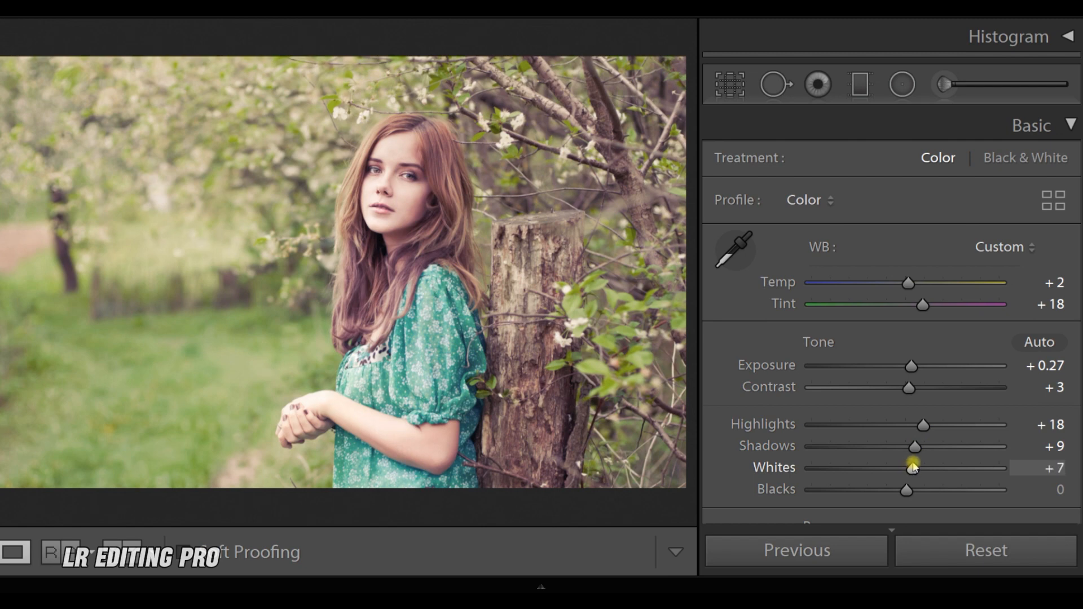
left_click_drag(907, 491, 928, 491)
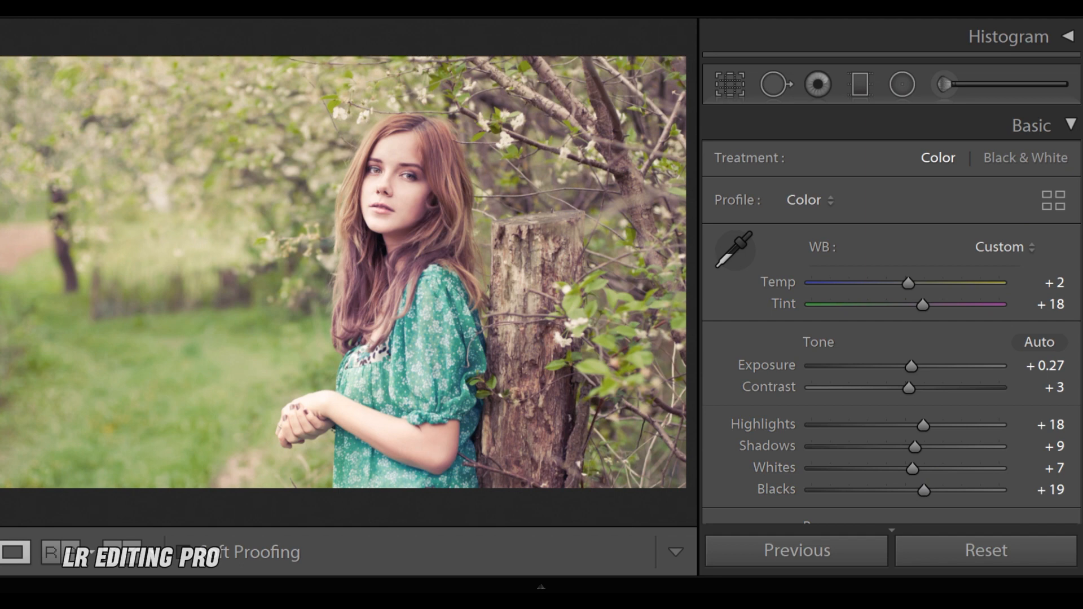
Set the Presence values to Clarity +11, Dehaze −5, Vibrance +30 and Saturation +22.
scroll(892, 316, "down", 5)
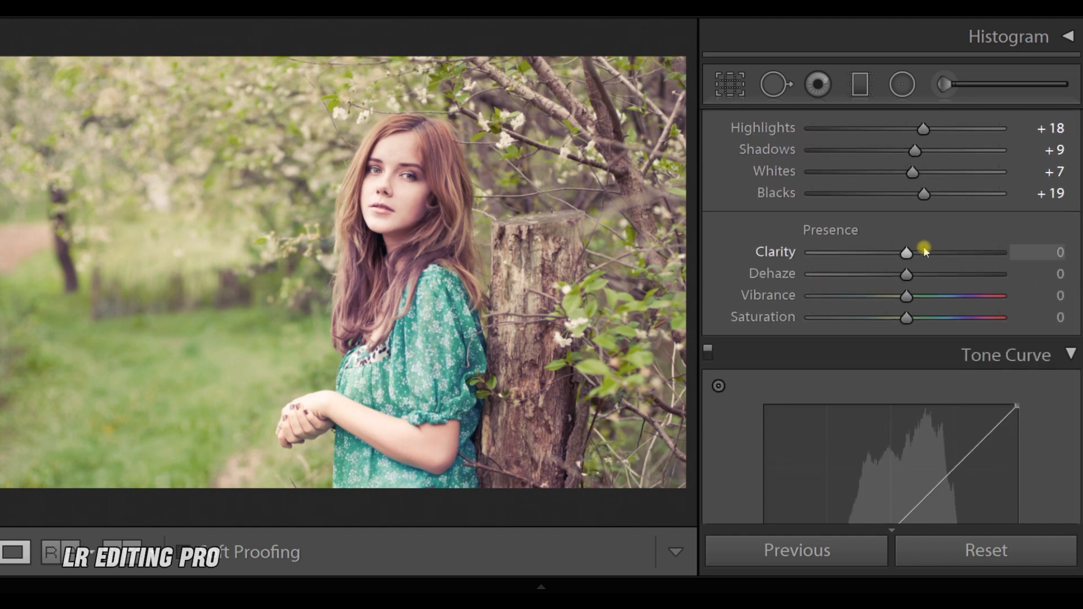
left_click_drag(910, 252, 906, 279)
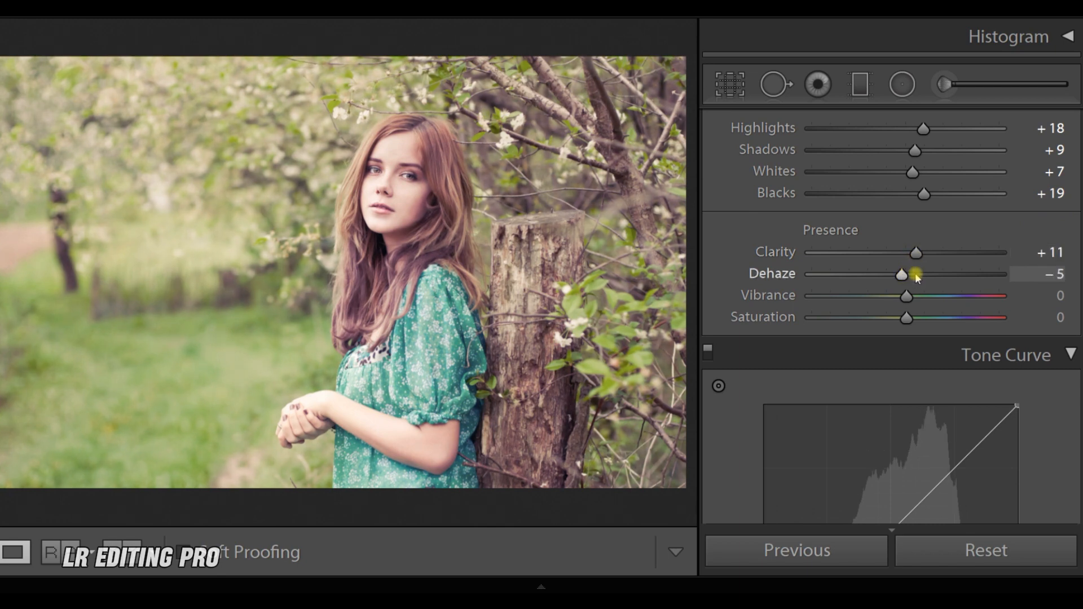
left_click_drag(905, 295, 930, 318)
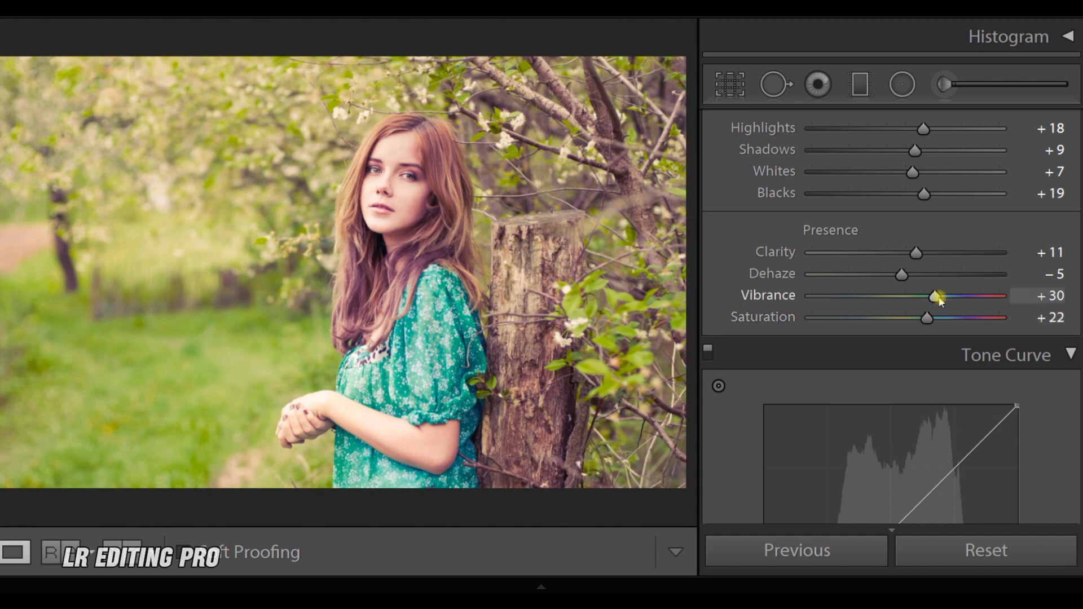
Shape the Blue channel tone curve with an upper point at about 72.9 / 75.7 % and a lower point at about 23.1 / 20.4 %.
scroll(1078, 243, "down", 5)
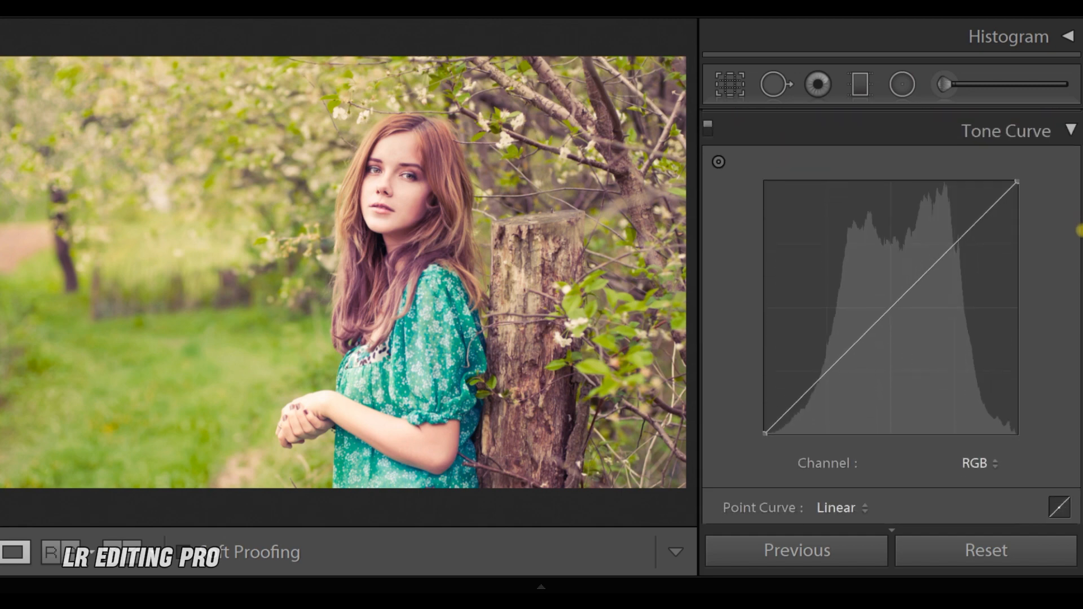
left_click(978, 455)
left_click(966, 513)
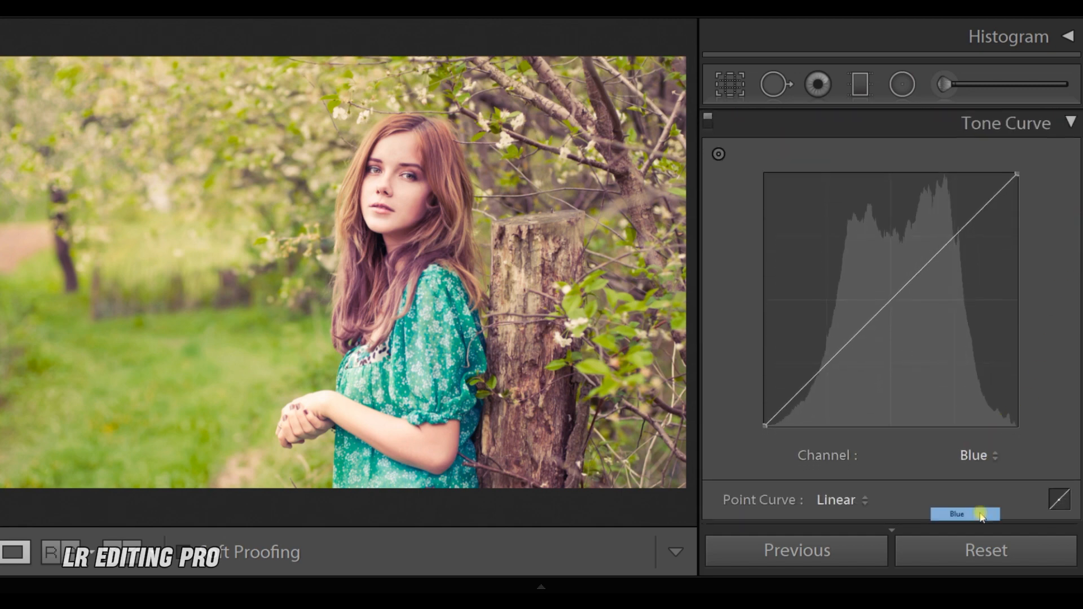
left_click(949, 235)
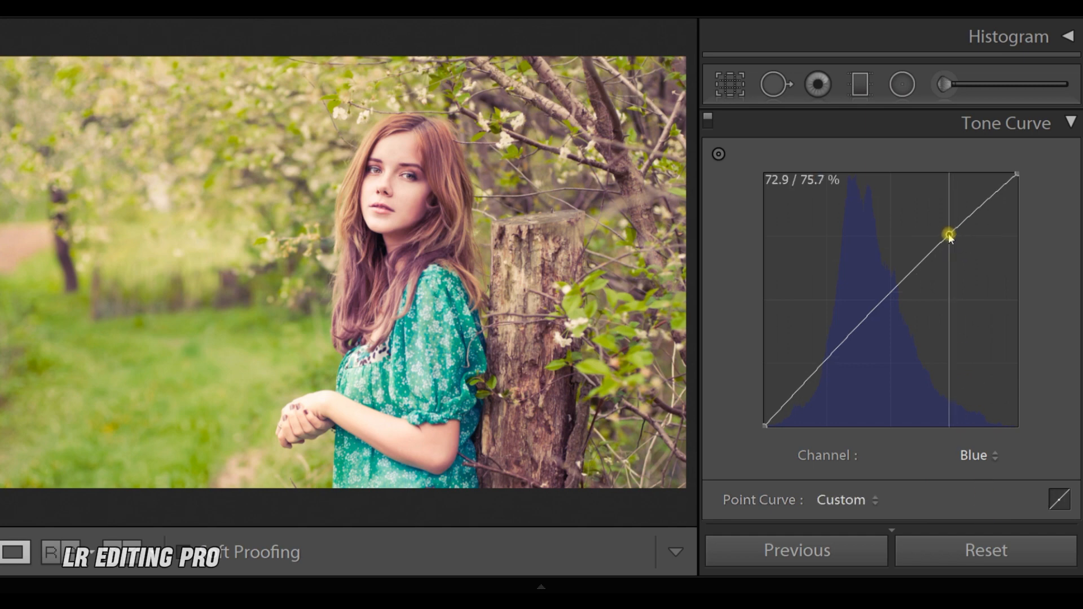
left_click(816, 377)
left_click_drag(817, 379, 823, 375)
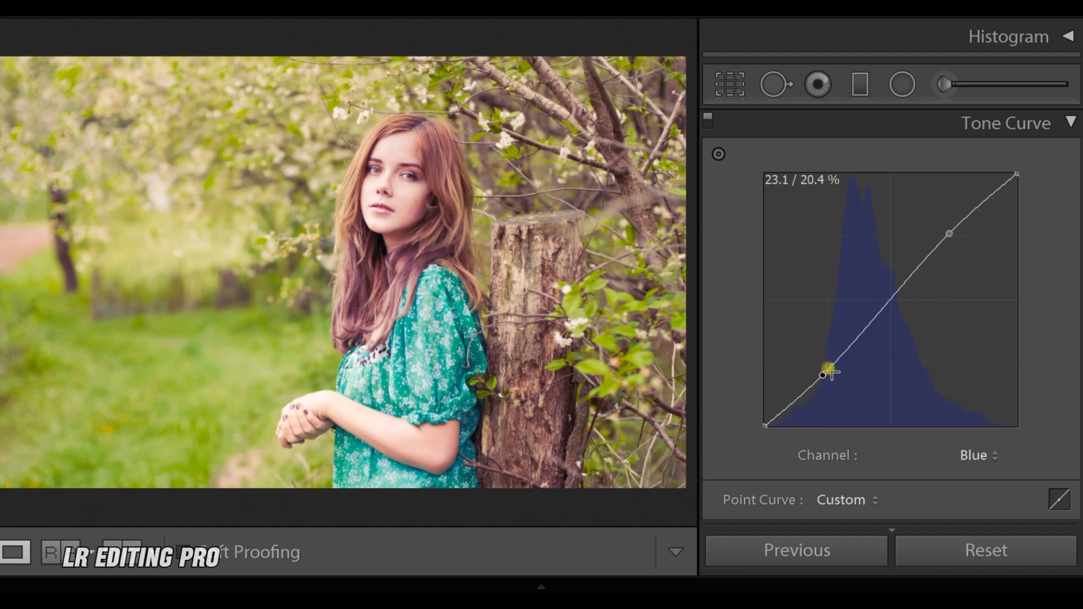
Set the HSL Saturation values to Red +42, Orange +39, Yellow +38, Green +64, Blue +85 and Purple +7.
left_click_drag(1075, 231, 1079, 278)
left_click(852, 215)
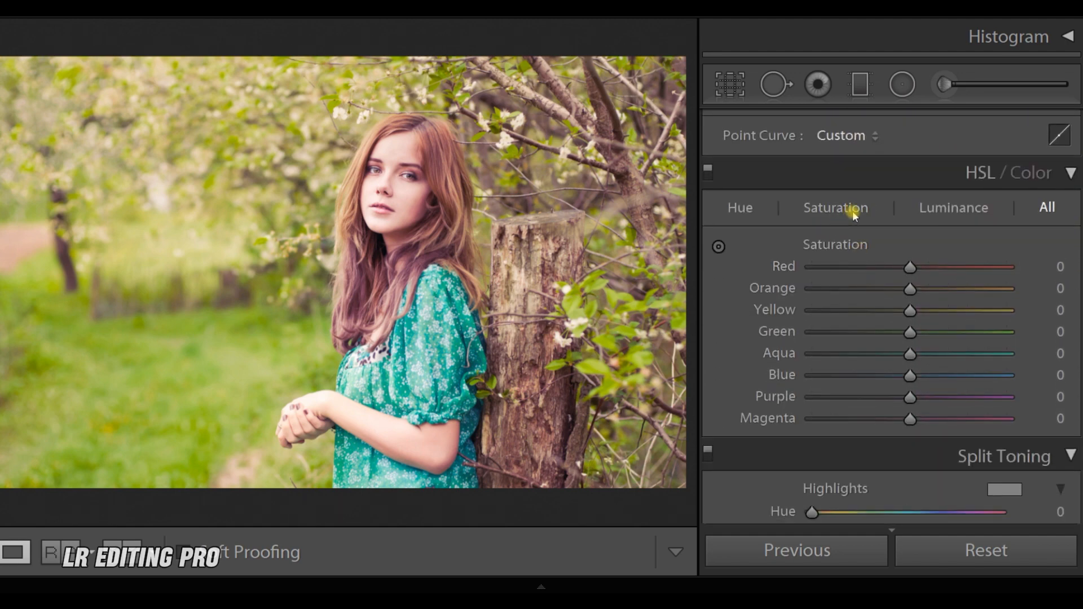
left_click(855, 217)
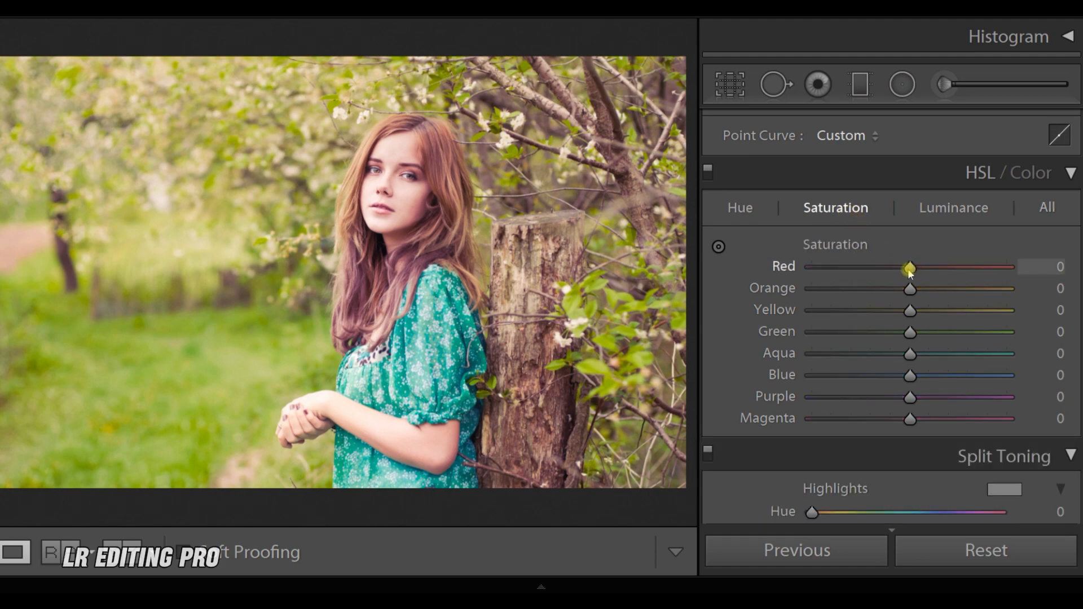
left_click_drag(913, 269, 953, 273)
left_click_drag(911, 287, 949, 287)
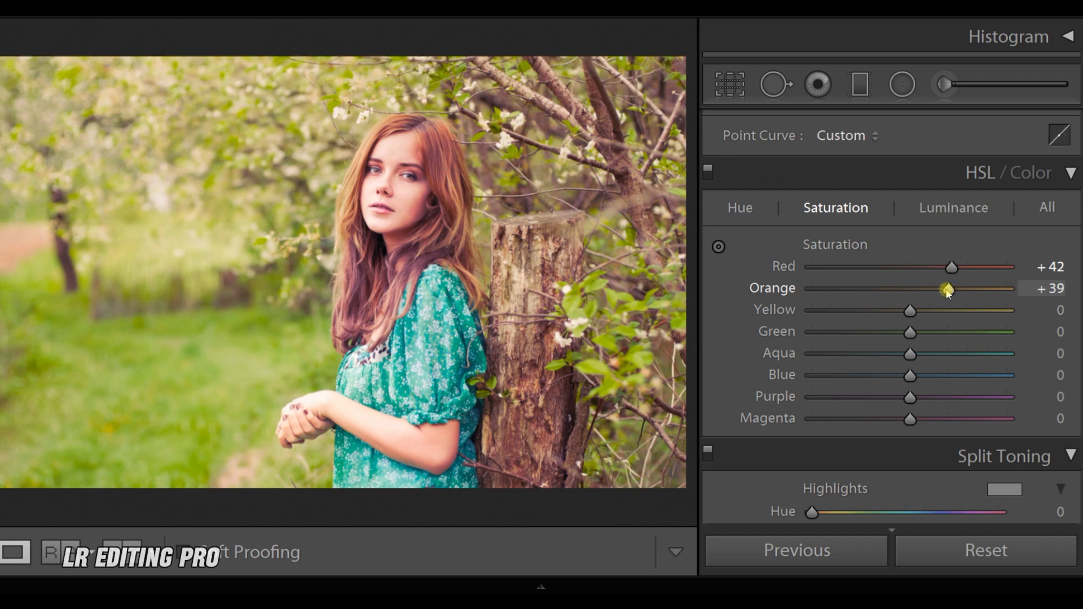
left_click_drag(910, 310, 976, 334)
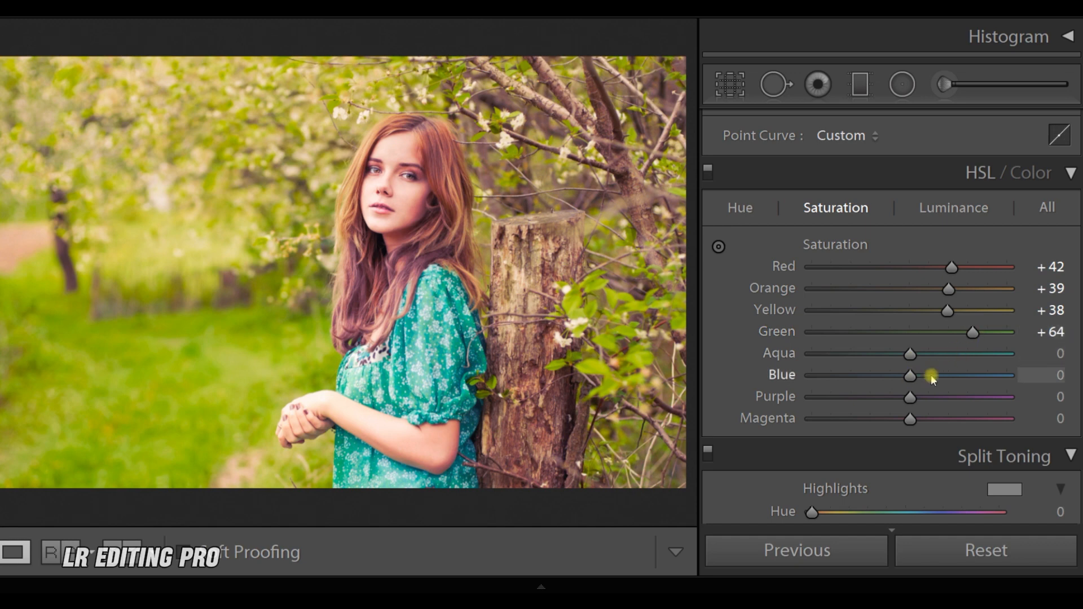
left_click_drag(932, 378, 994, 376)
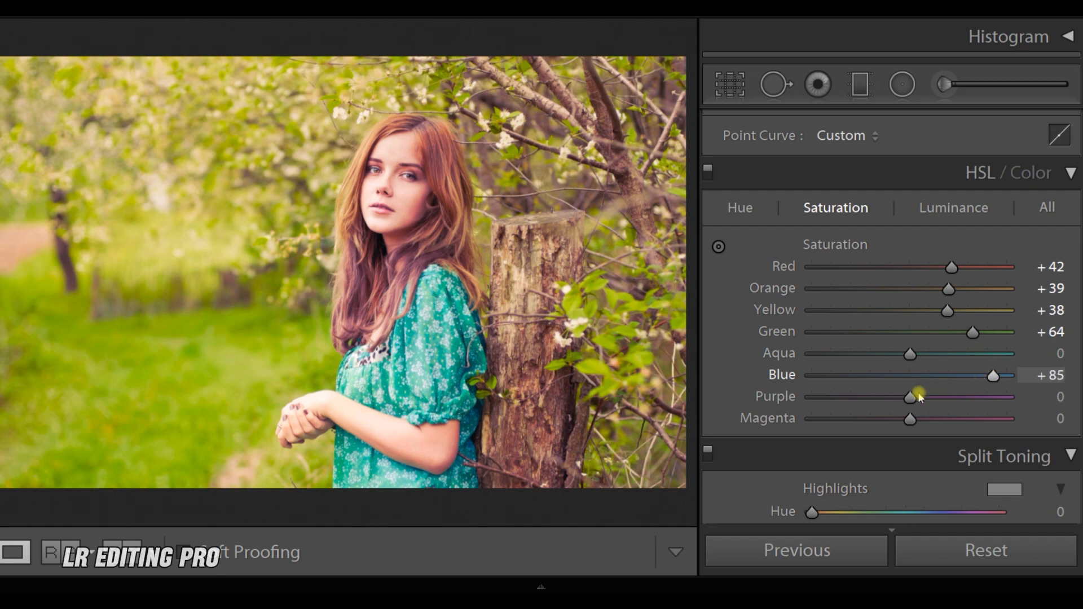
left_click_drag(912, 396, 915, 399)
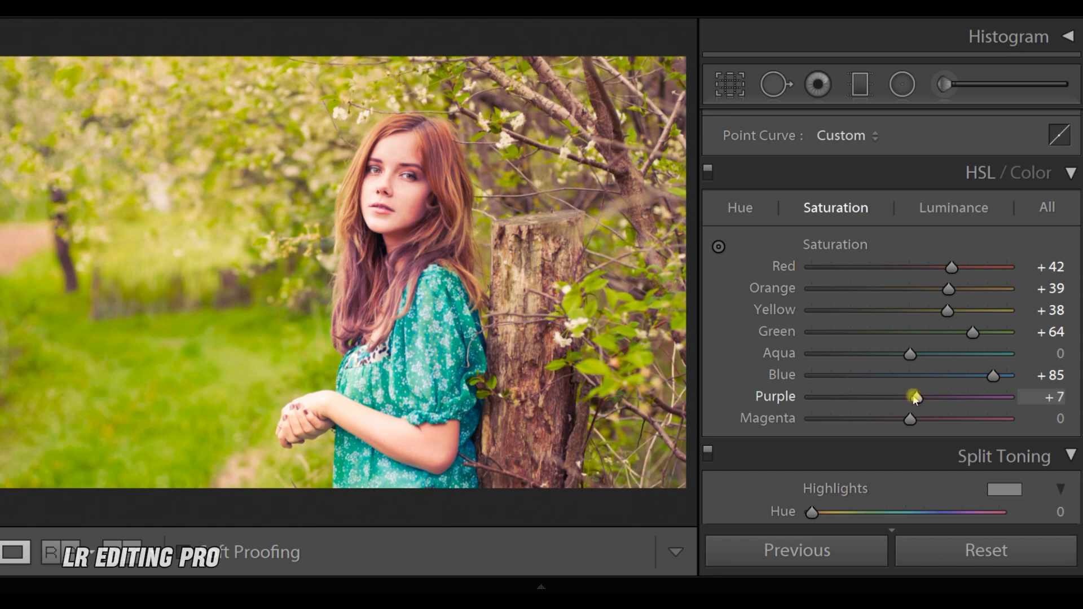
Set the HSL Hue values to Orange −16, Yellow +70, Green −70, Aqua +15, Blue −57, Purple +40 and Magenta +77.
left_click(740, 208)
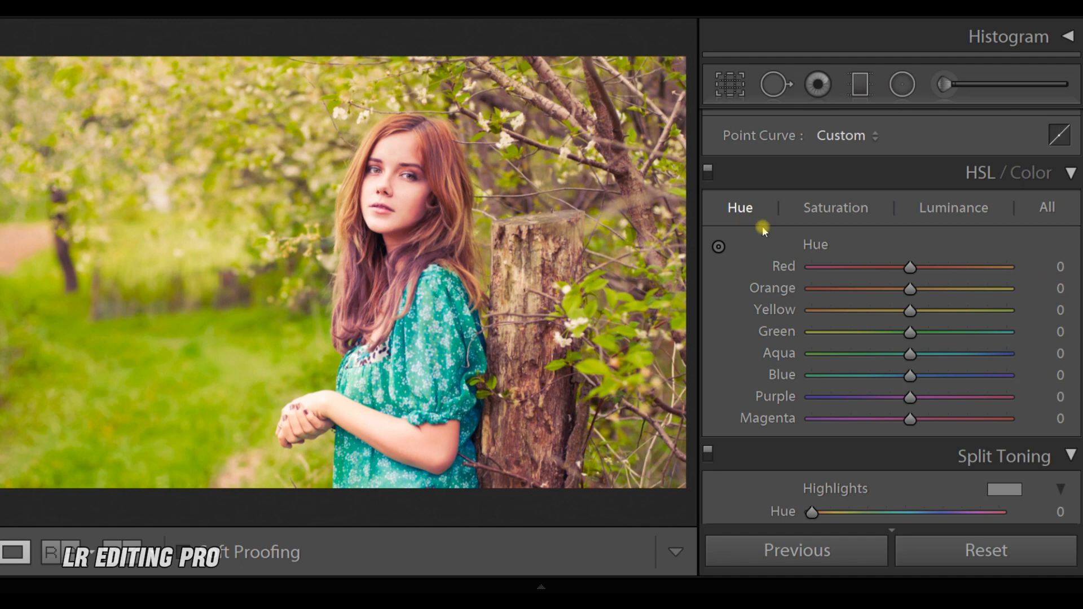
left_click_drag(906, 289, 982, 311)
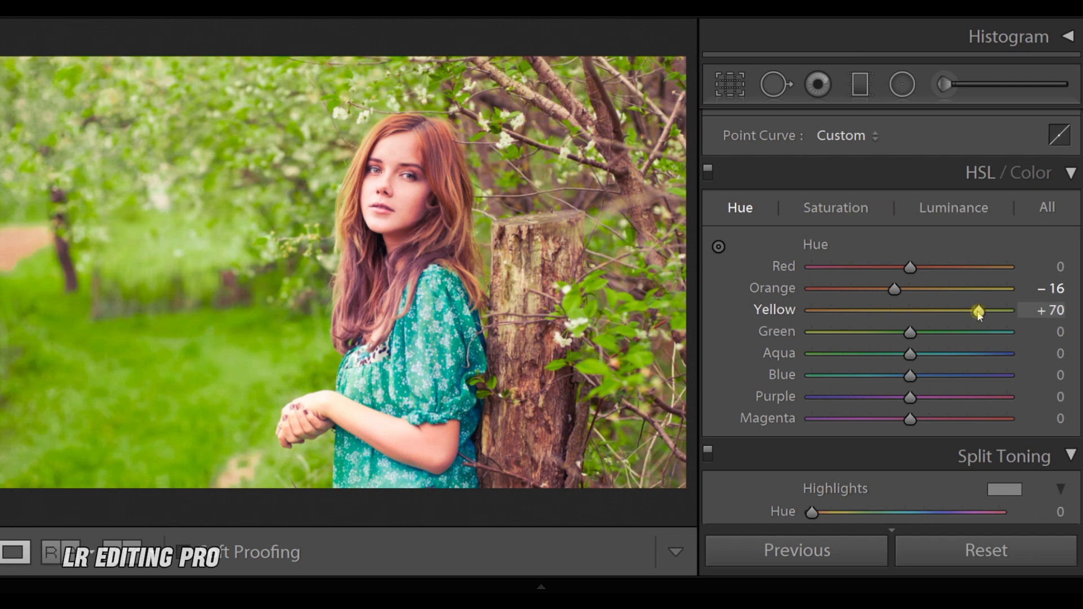
left_click_drag(862, 330, 841, 332)
left_click_drag(911, 355, 925, 356)
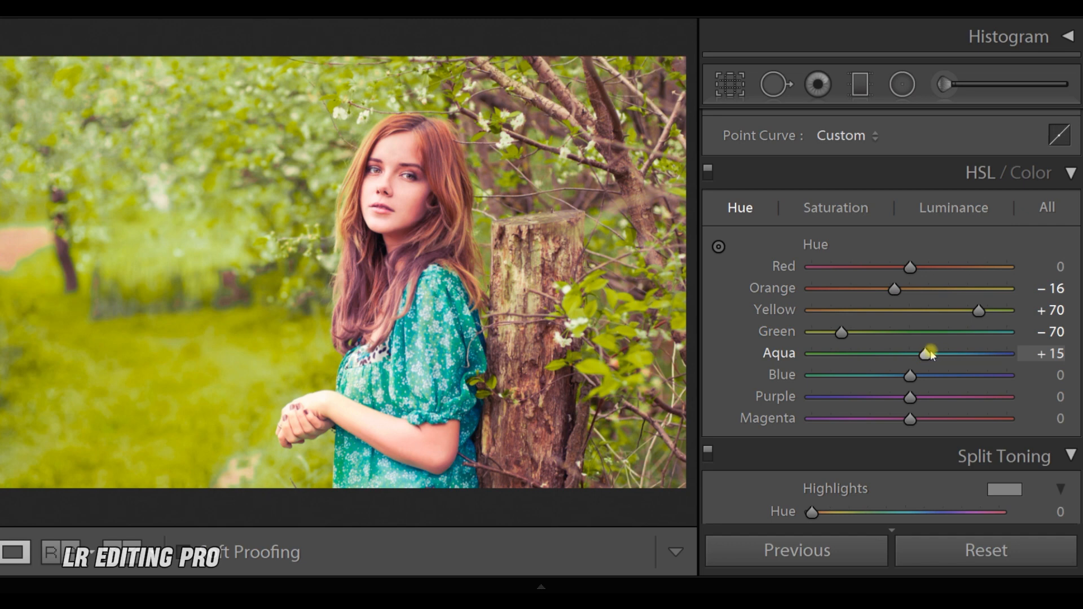
left_click_drag(874, 375, 853, 376)
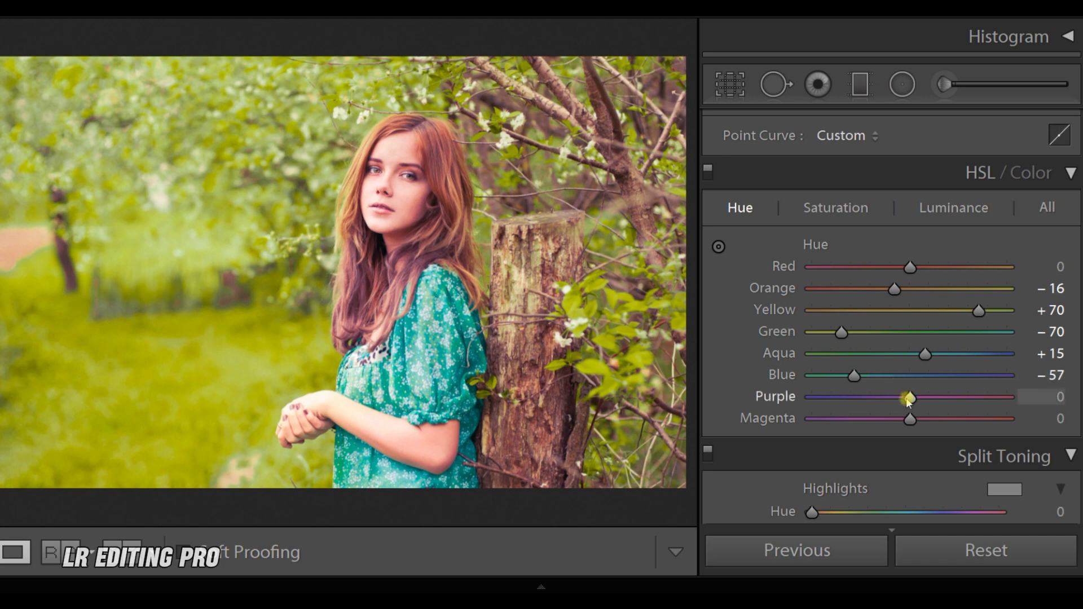
left_click_drag(926, 397, 951, 401)
left_click_drag(926, 419, 988, 428)
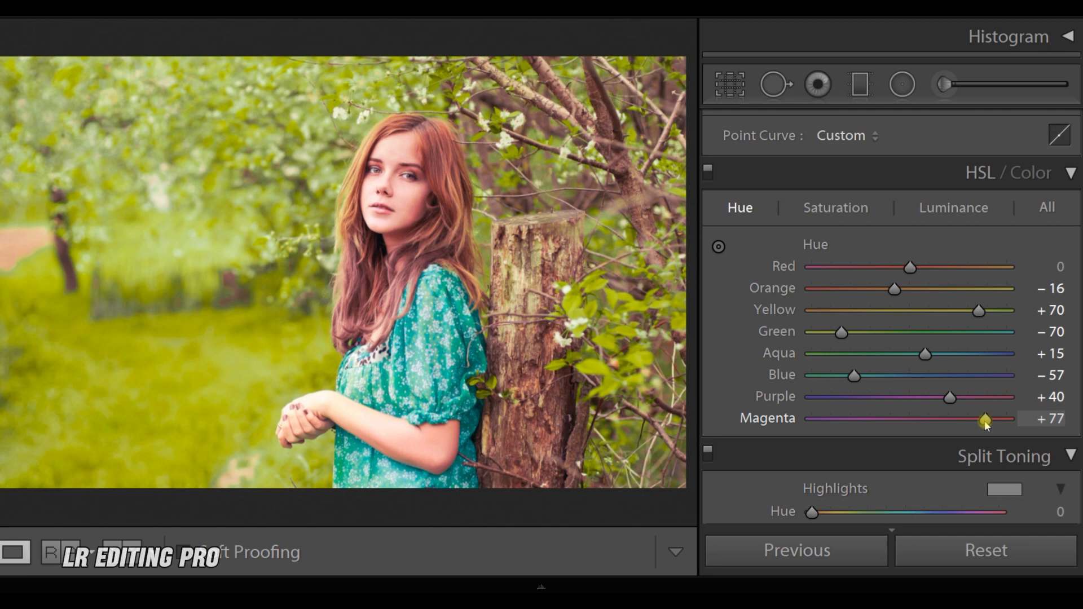
Set the HSL Luminance values to Orange +9, Yellow +22, Green +30 and Magenta −12.
left_click(955, 208)
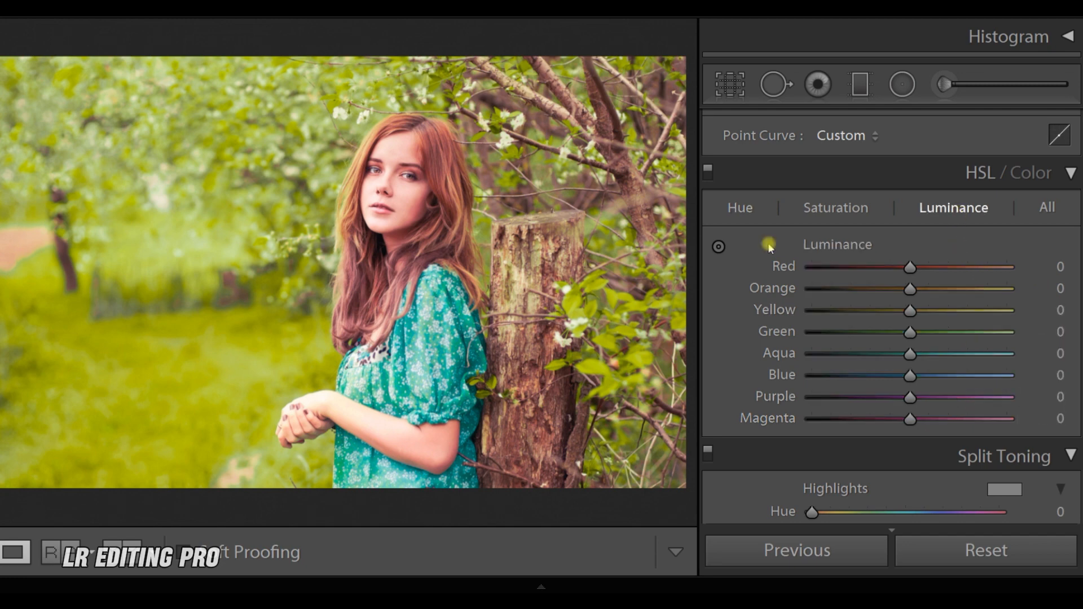
mouse_move(910, 289)
left_mouse_down()
mouse_move(922, 292)
mouse_move(912, 314)
mouse_move(935, 314)
mouse_move(910, 333)
mouse_move(941, 337)
left_mouse_up()
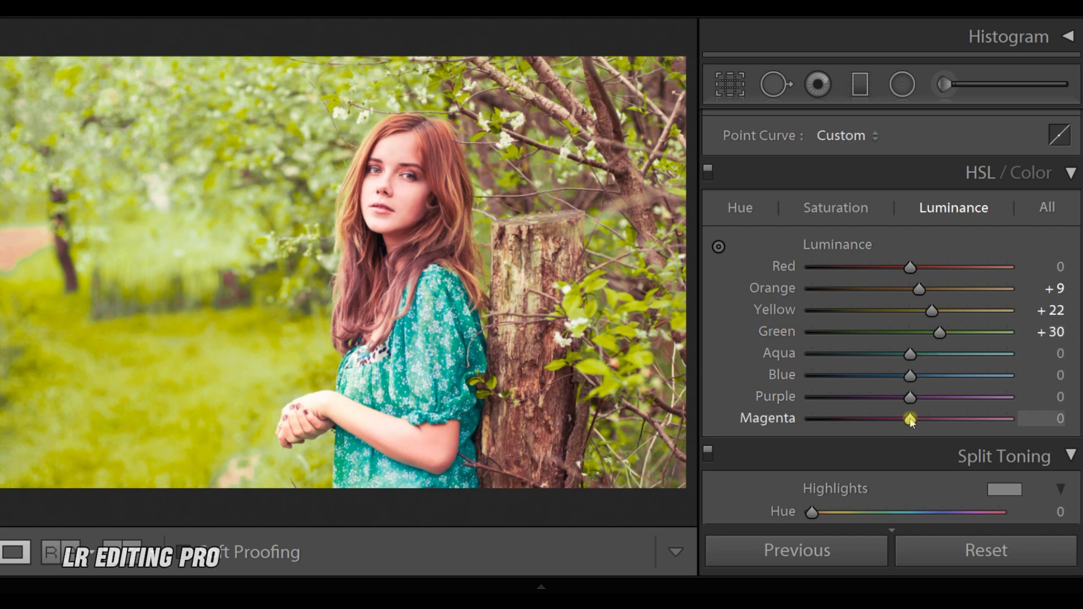
left_click_drag(909, 423, 905, 424)
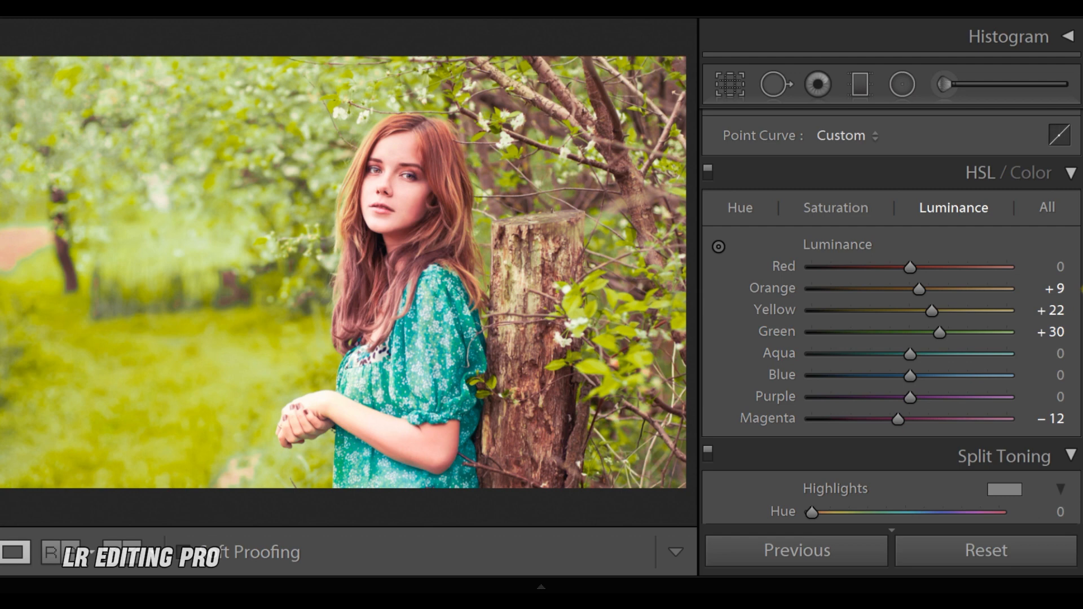
Apply split toning with highlights at hue 204 and saturation 12, shadows at hue 114 and saturation 7, and balance +70.
scroll(892, 316, "down", 6)
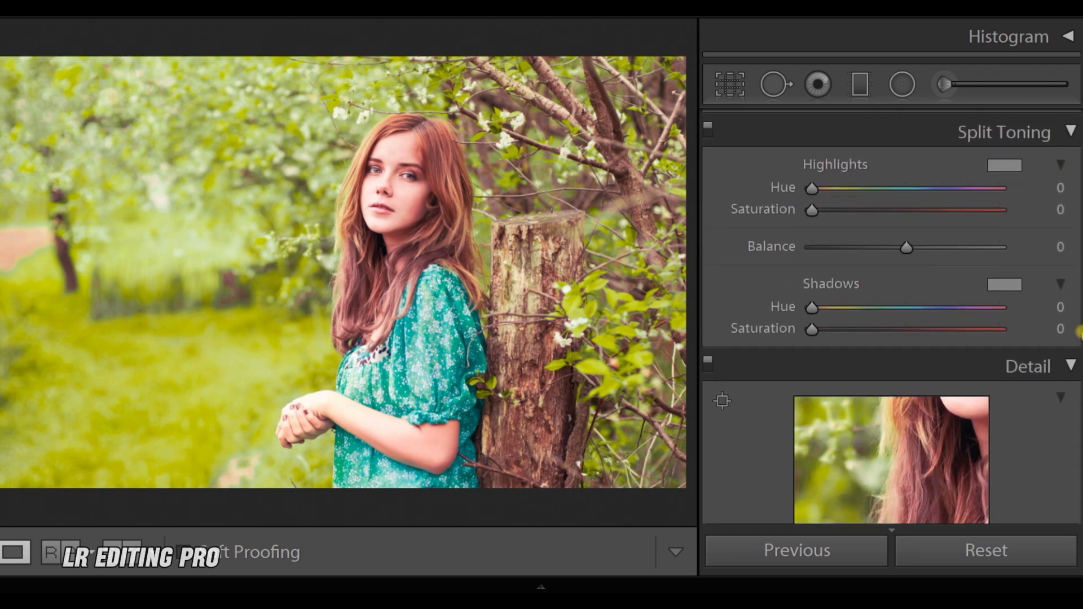
left_click_drag(812, 188, 917, 197)
left_click_drag(813, 209, 839, 210)
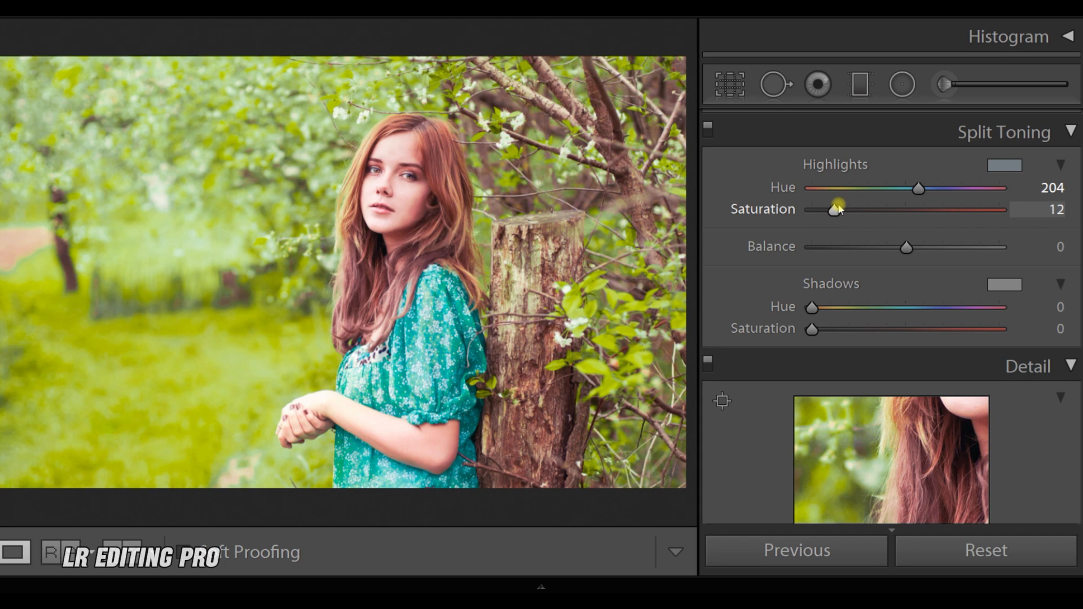
left_click(811, 307)
left_click_drag(817, 307, 872, 307)
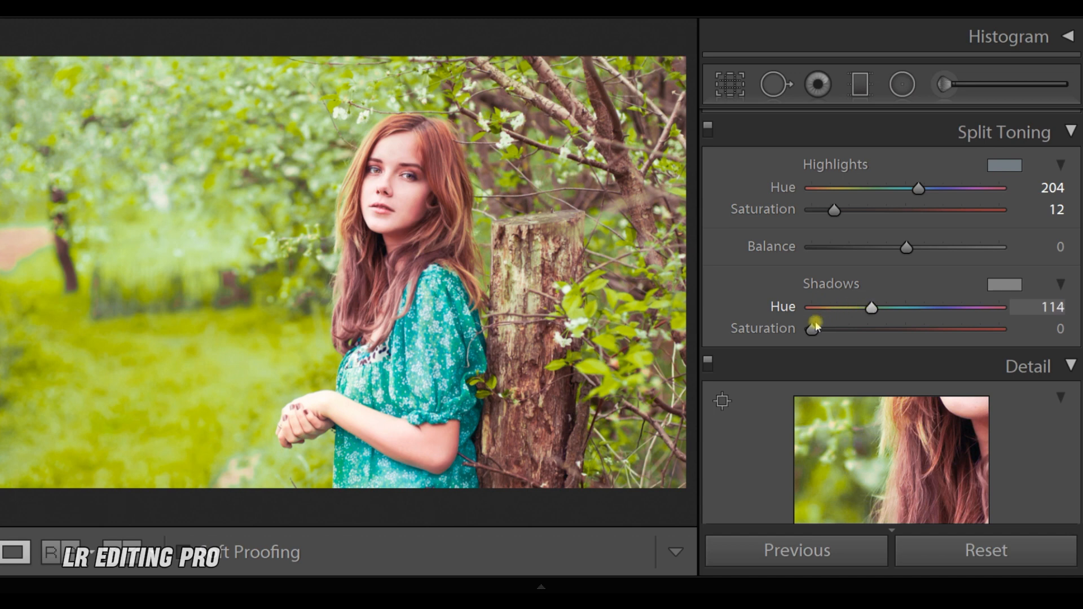
left_click_drag(812, 329, 825, 330)
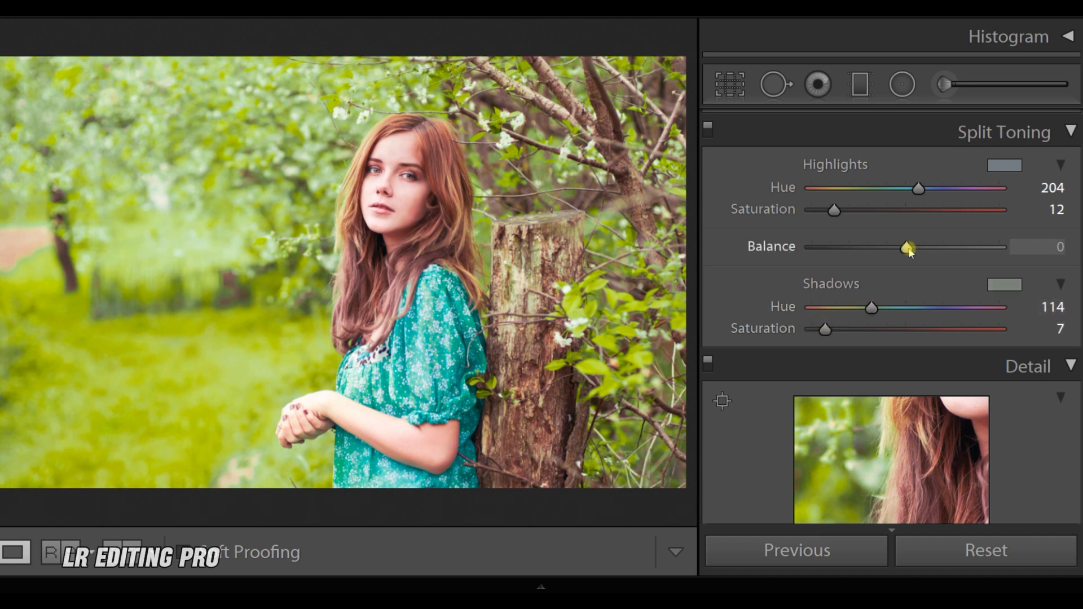
left_click_drag(908, 249, 971, 251)
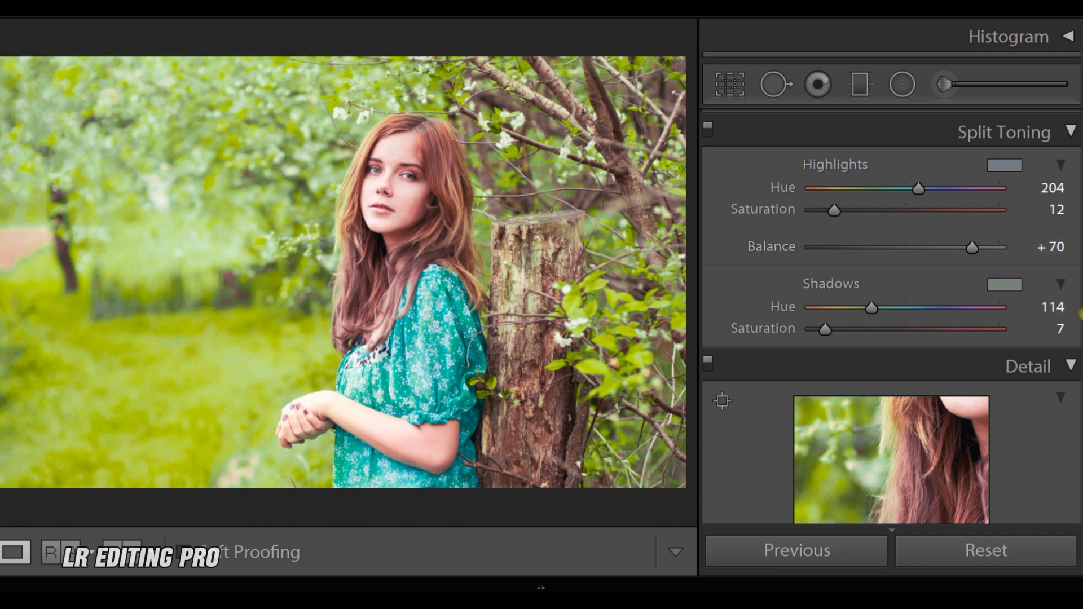
Set the sharpening amount to 28, and noise reduction to Luminance 20 and Color 10.
scroll(1079, 339, "down", 5)
scroll(1079, 361, "down", 5)
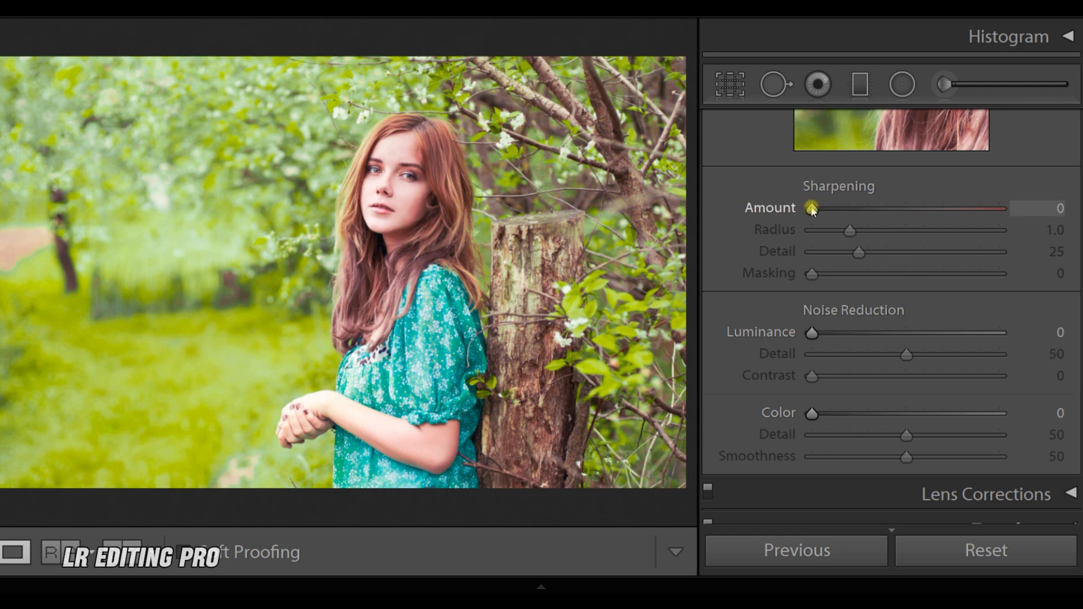
left_click_drag(811, 210, 847, 213)
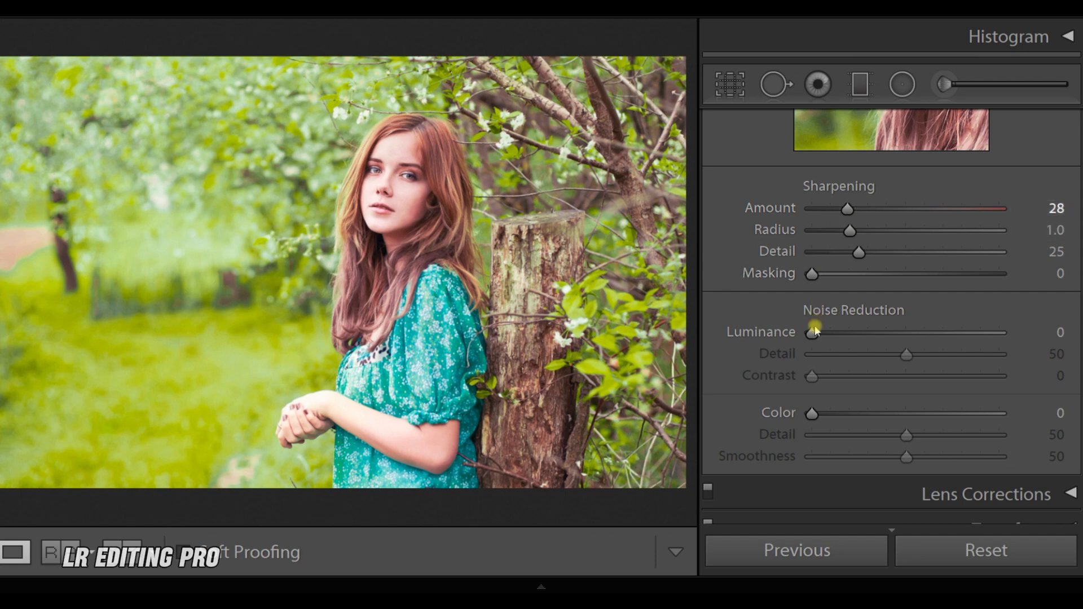
left_click_drag(813, 332, 849, 332)
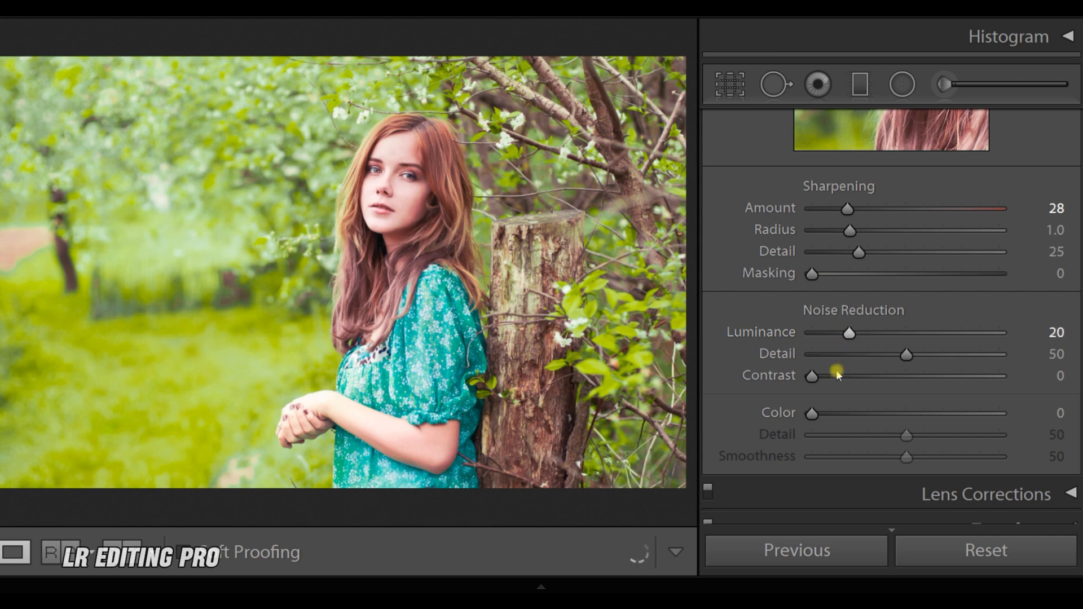
left_click_drag(815, 413, 834, 414)
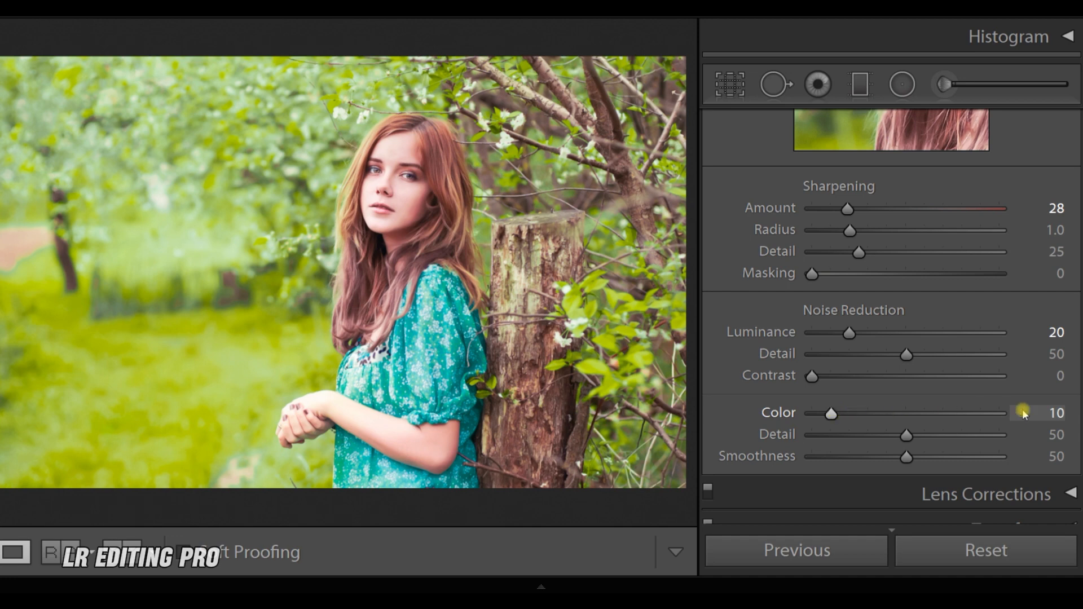
Add a dark post-crop vignette with amount −41 and midpoint 17.
scroll(1016, 412, "down", 10)
scroll(892, 316, "down", 1)
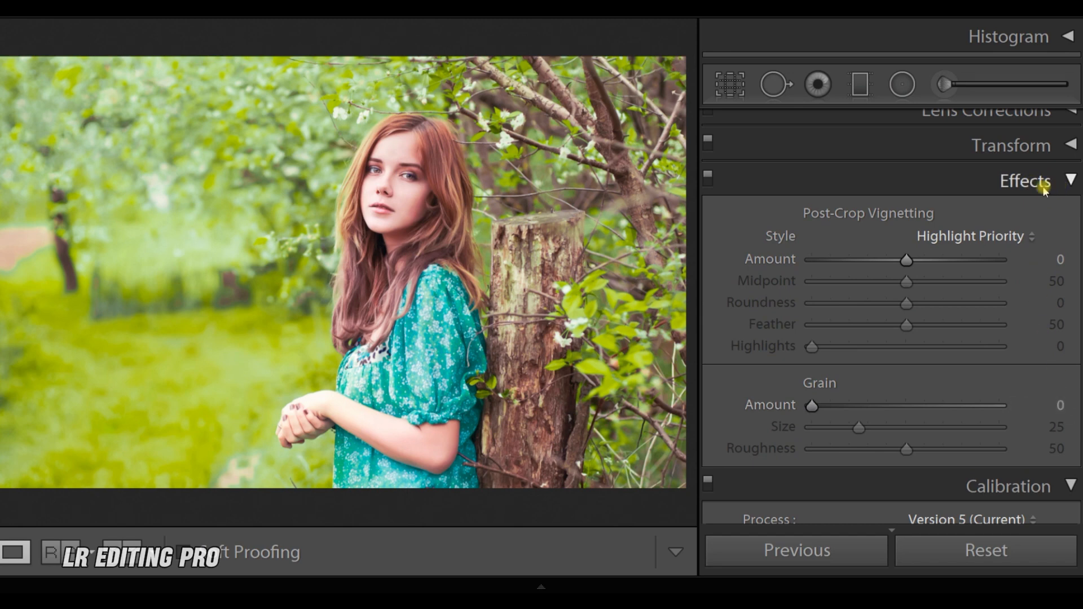
left_click_drag(907, 260, 868, 263)
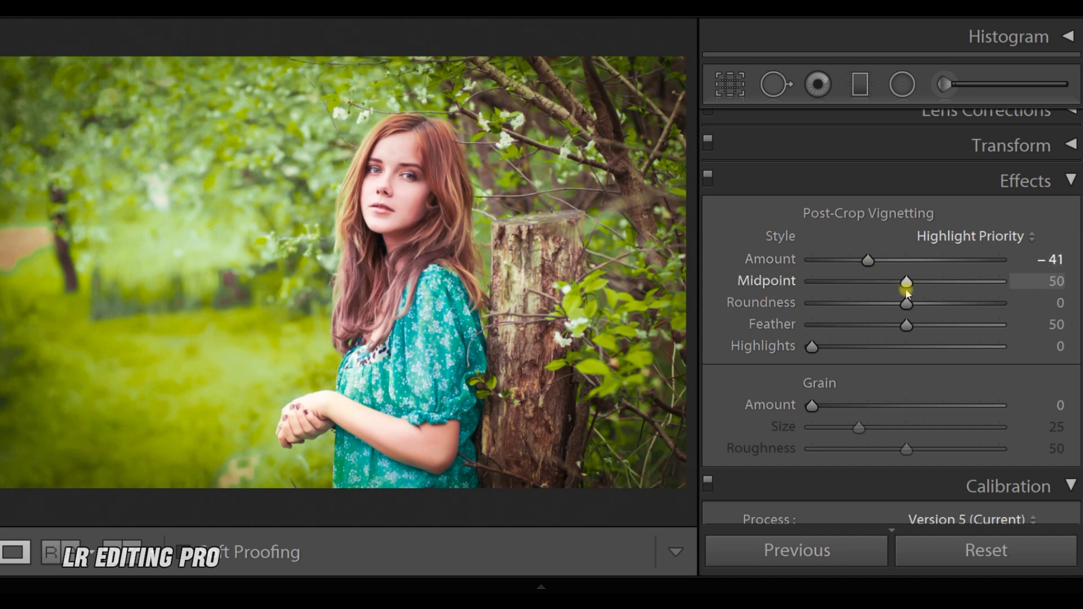
left_click_drag(908, 282, 850, 288)
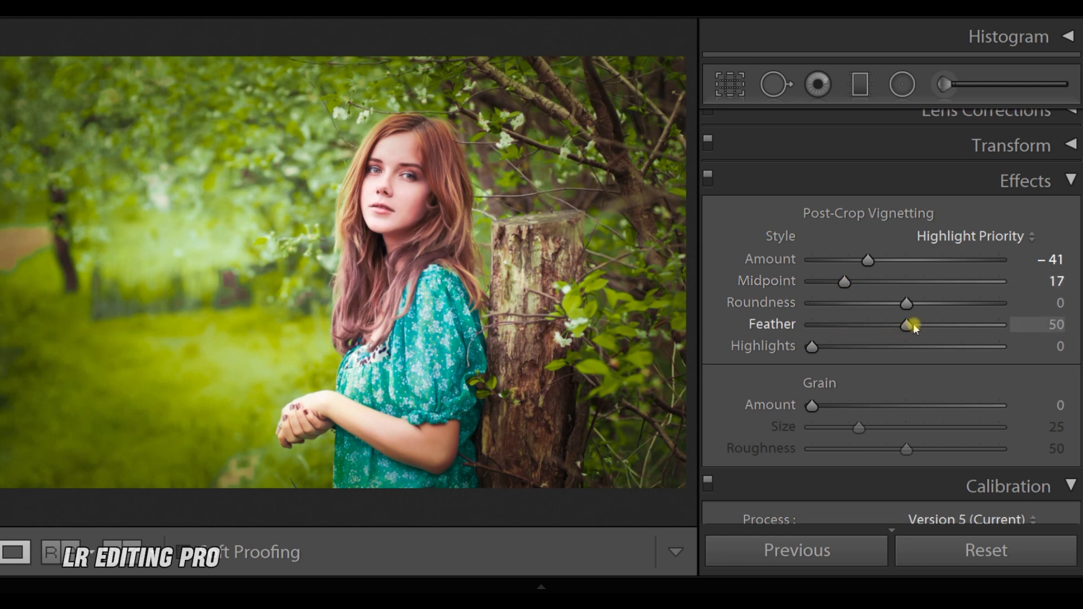
Set the post-crop vignette's feather to 65.
left_click(938, 325)
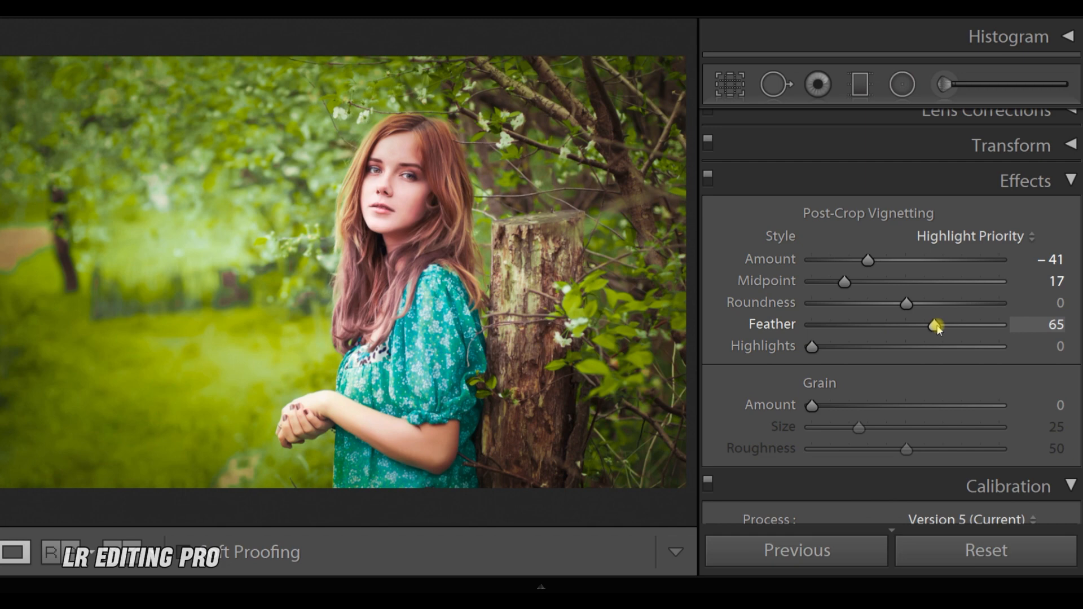
Calibrate the primaries: Red hue +11 and saturation +5, Green hue +10 and saturation +3, Blue hue −8 and saturation −3.
scroll(1072, 417, "down", 5)
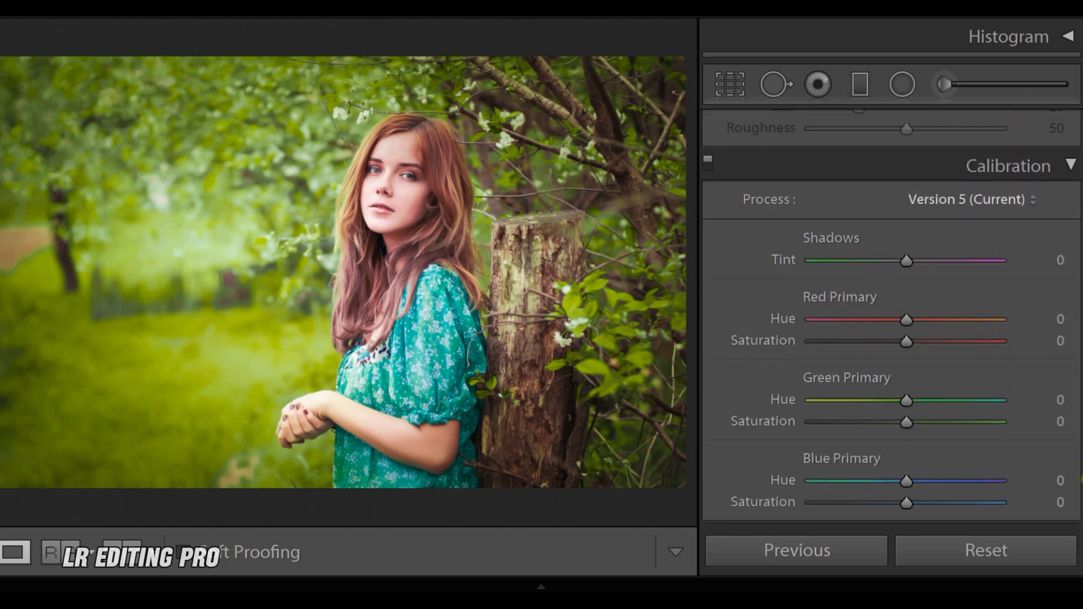
left_click_drag(906, 320, 912, 345)
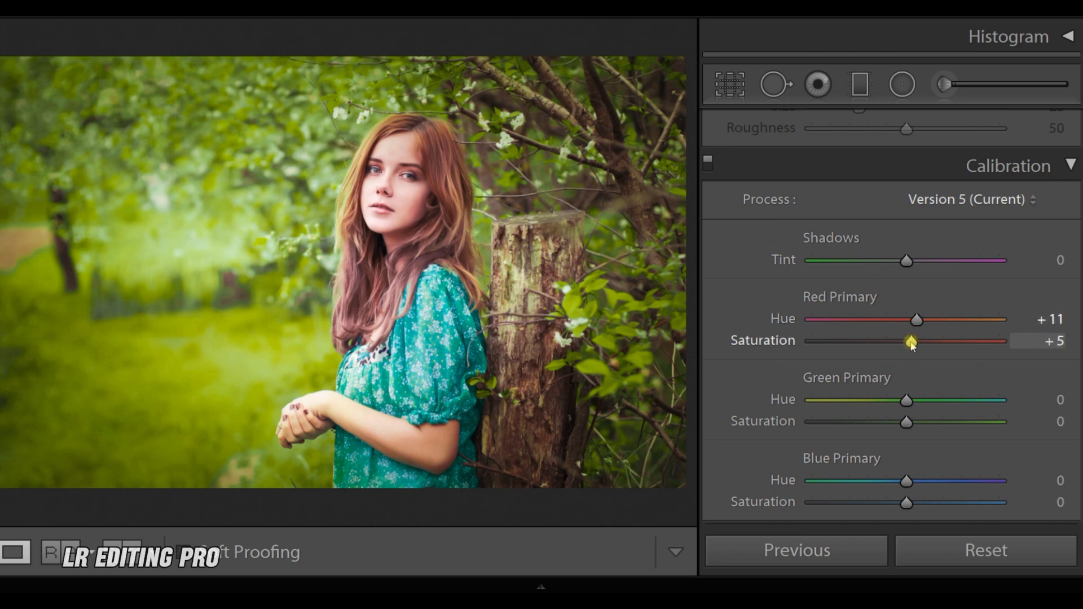
left_click_drag(906, 400, 909, 424)
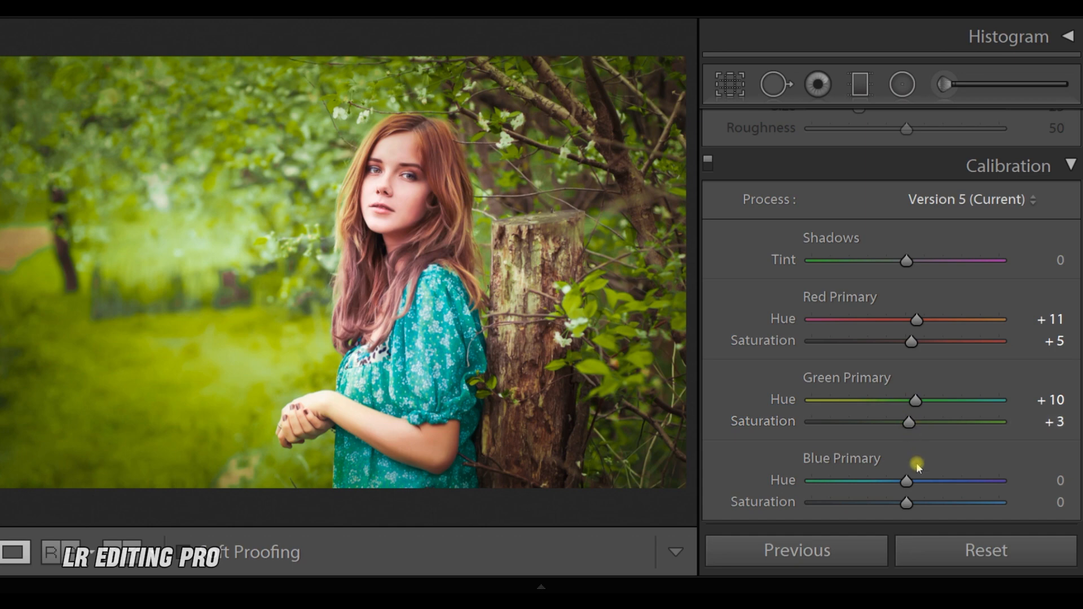
left_click_drag(904, 489, 903, 505)
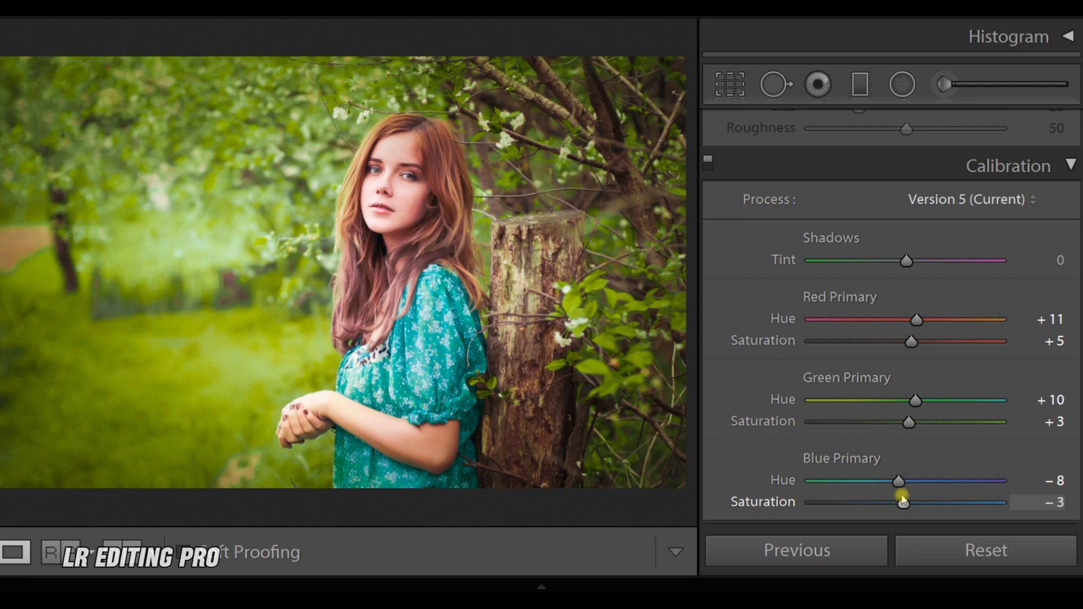
Draw a large tilted radial filter over the blurred upper background beside the woman, reaching to her face and hair.
left_click(904, 86)
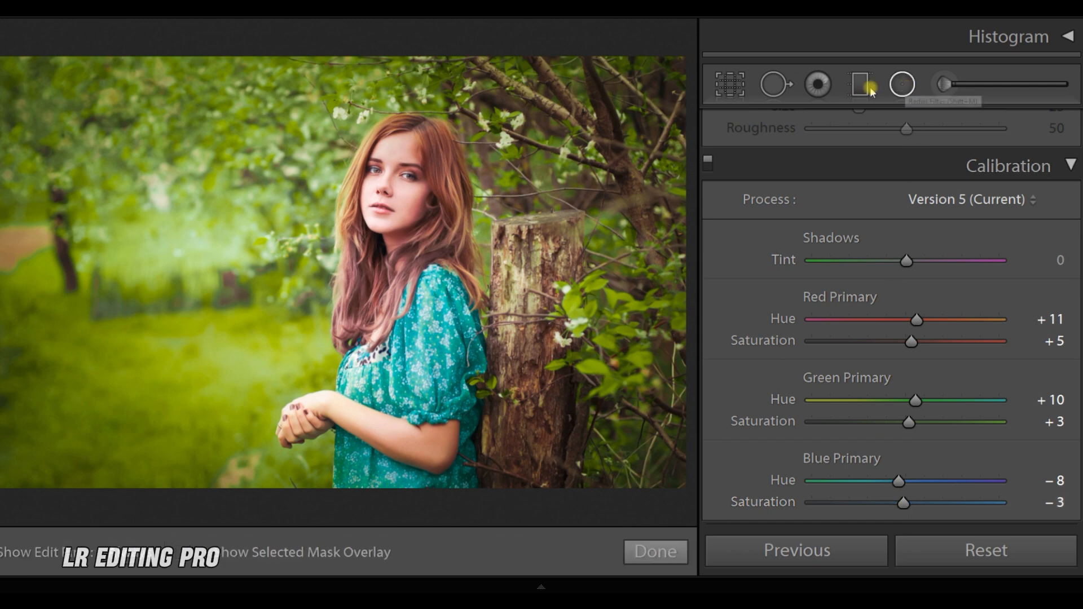
left_click_drag(121, 122, 199, 202)
left_click_drag(275, 291, 277, 329)
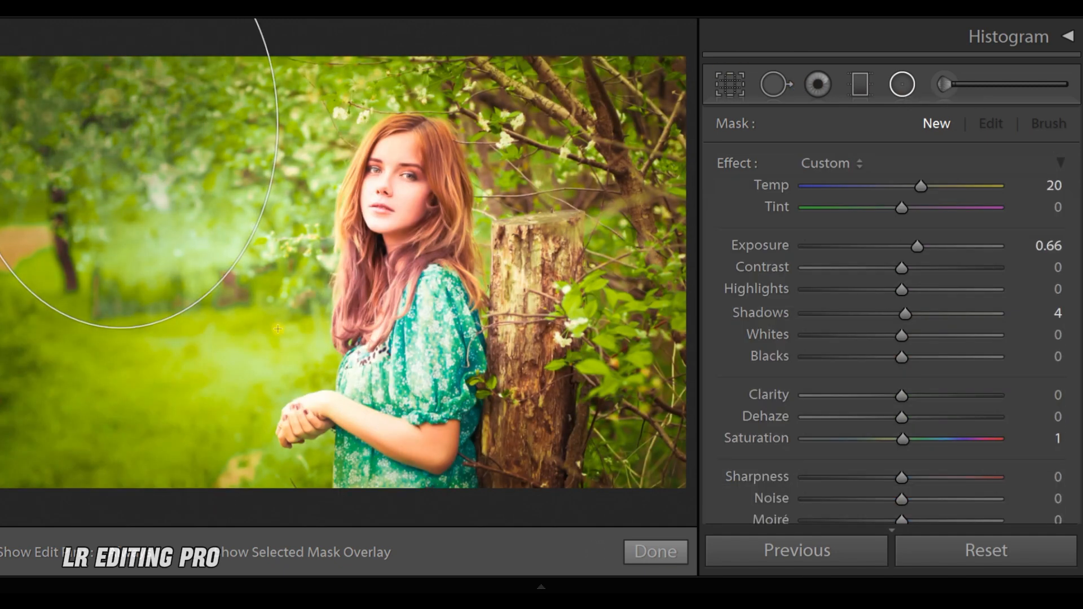
left_click_drag(169, 327, 278, 293)
left_click_drag(220, 213, 281, 277)
left_click_drag(347, 319, 375, 269)
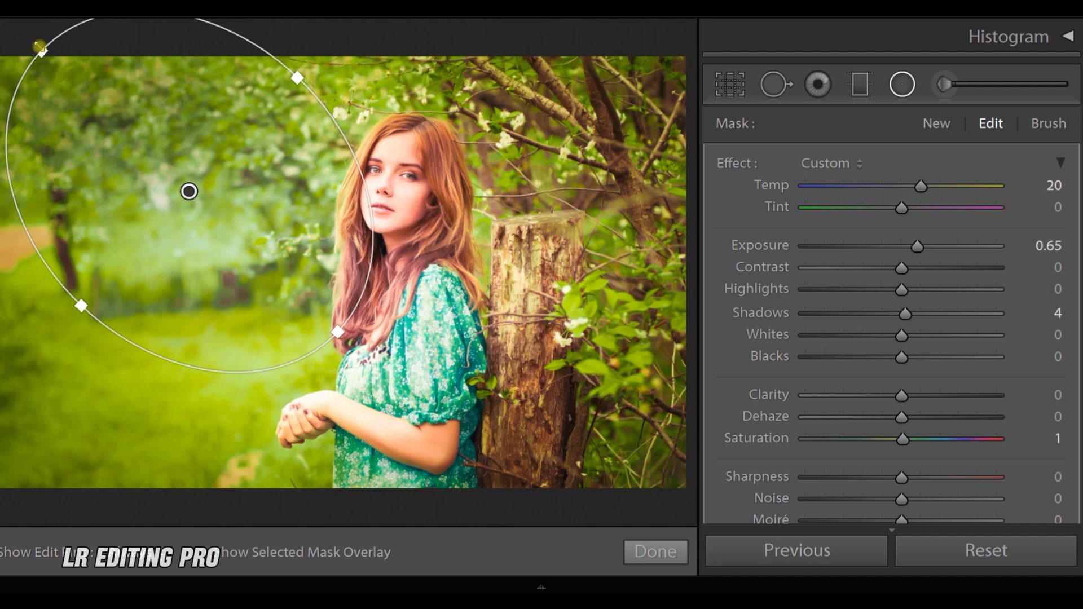
Enlarge the radial filter's ellipse slightly, rotate it a little flatter, and shift it away from the woman.
mouse_move(43, 53)
left_mouse_down()
mouse_move(22, 41)
mouse_move(31, 48)
left_mouse_up()
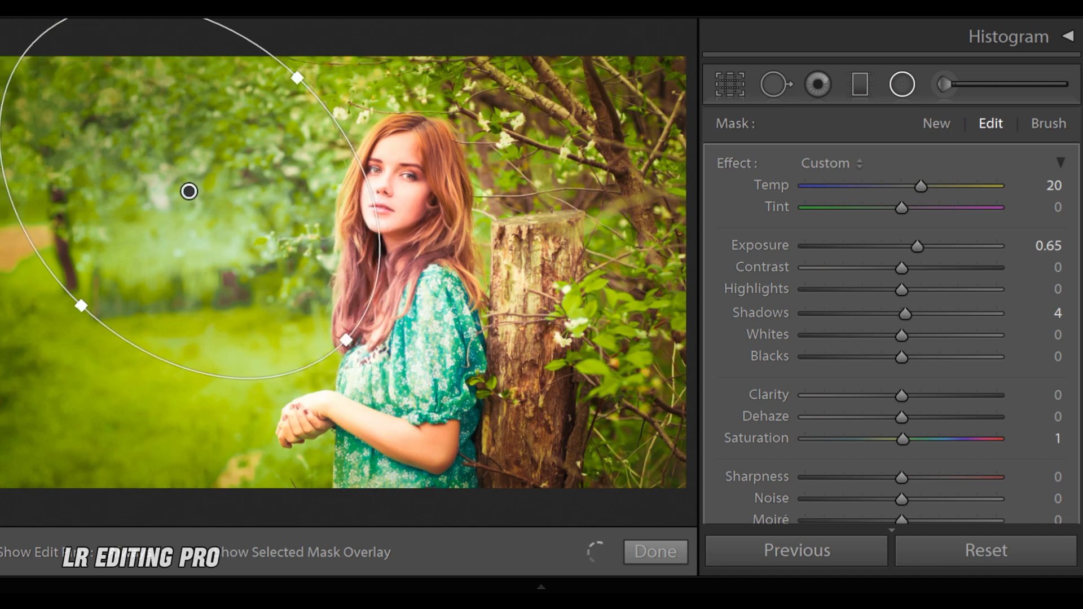
left_click_drag(1, 232, 5, 254)
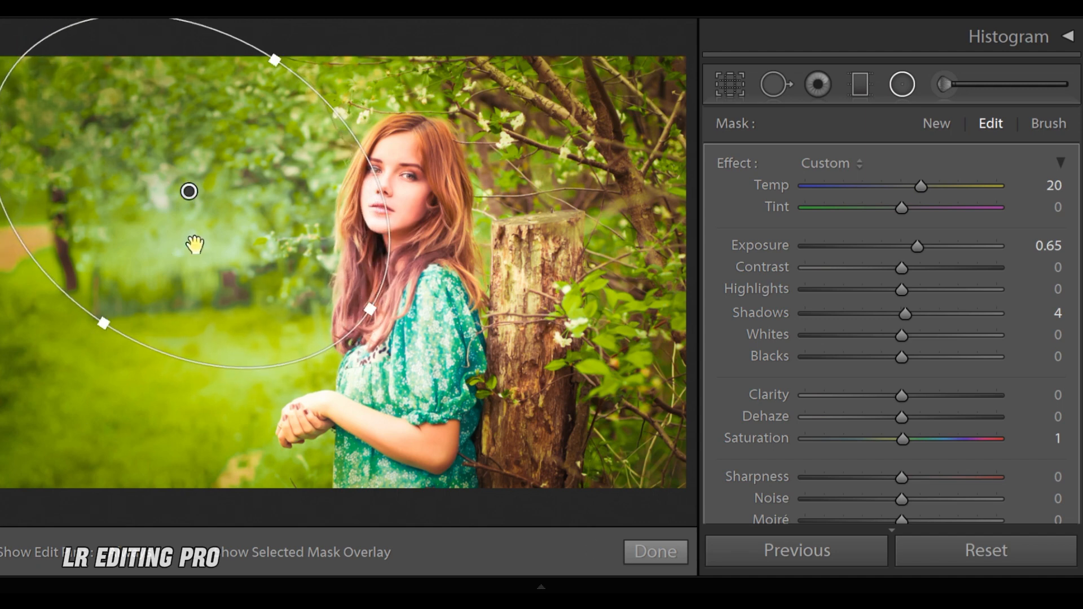
left_click_drag(193, 245, 174, 235)
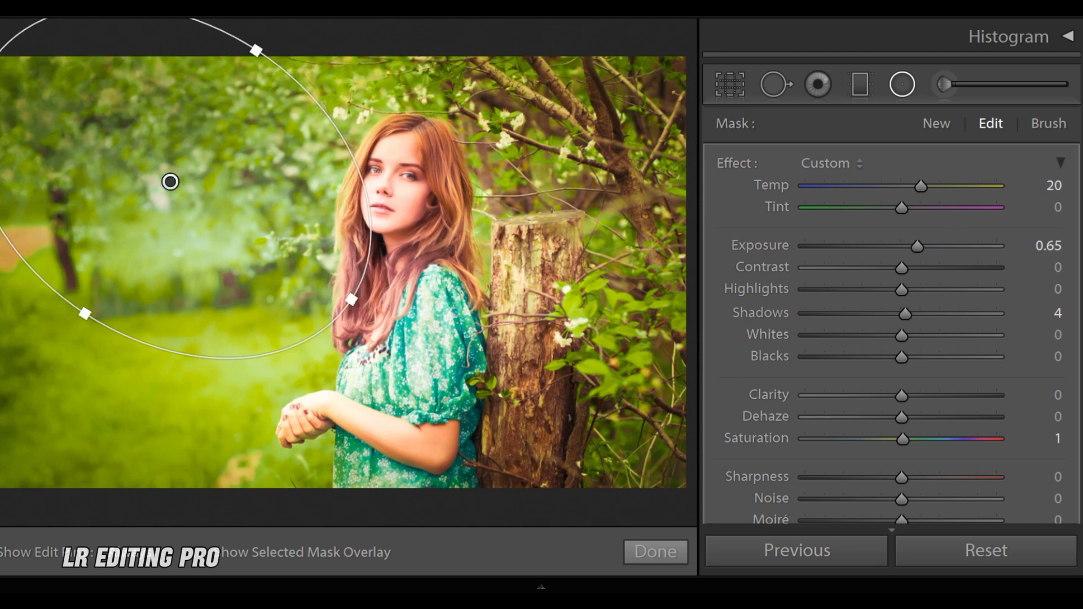
Invert the radial filter so it affects the area inside the ellipse, and increase its feather above 50.
scroll(903, 316, "down", 5)
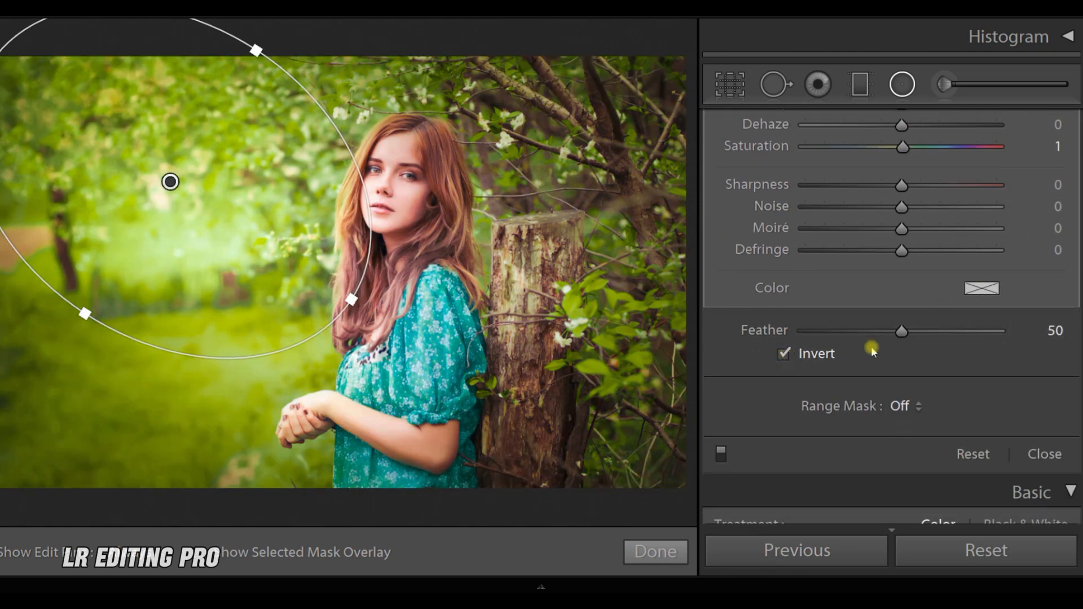
left_click(902, 332)
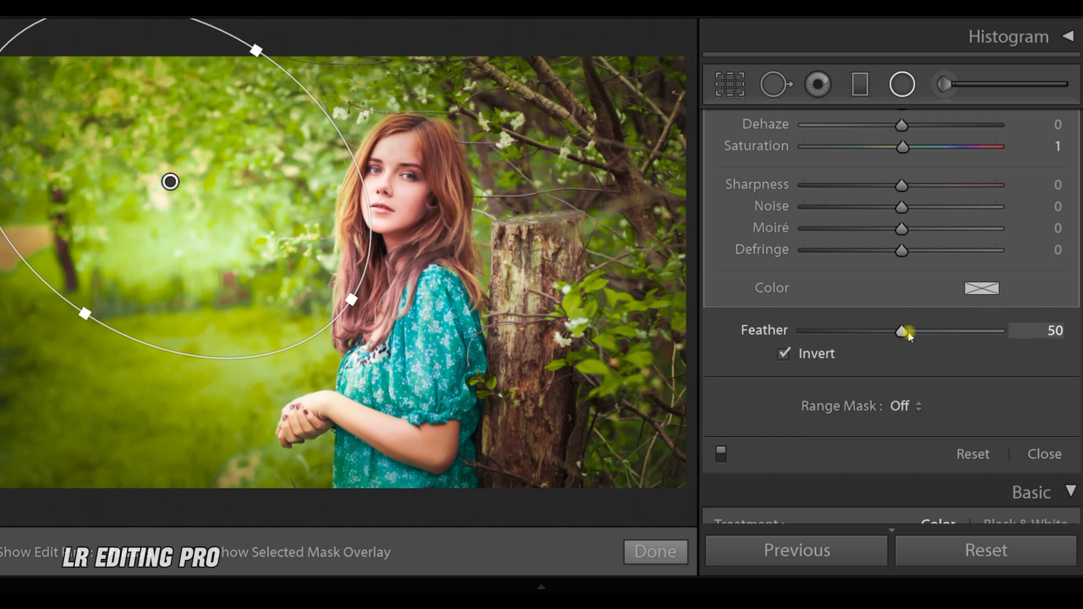
left_click_drag(908, 332, 947, 333)
Set the radial filter's exposure to 1.25 and move its center slightly lower in the background, closing the filter.
scroll(903, 316, "up", 5)
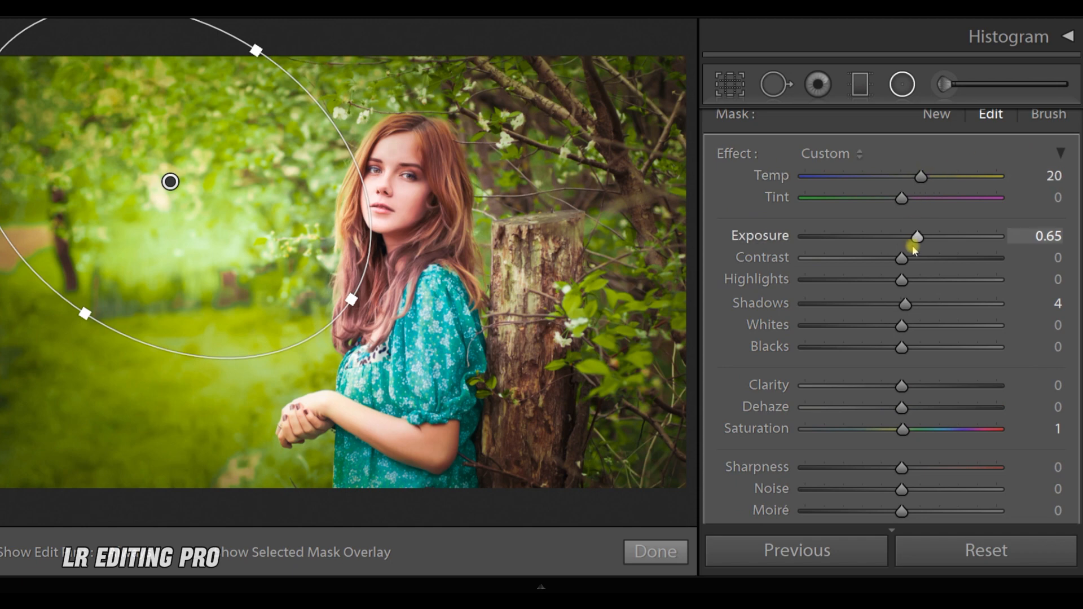
left_click_drag(917, 240, 932, 237)
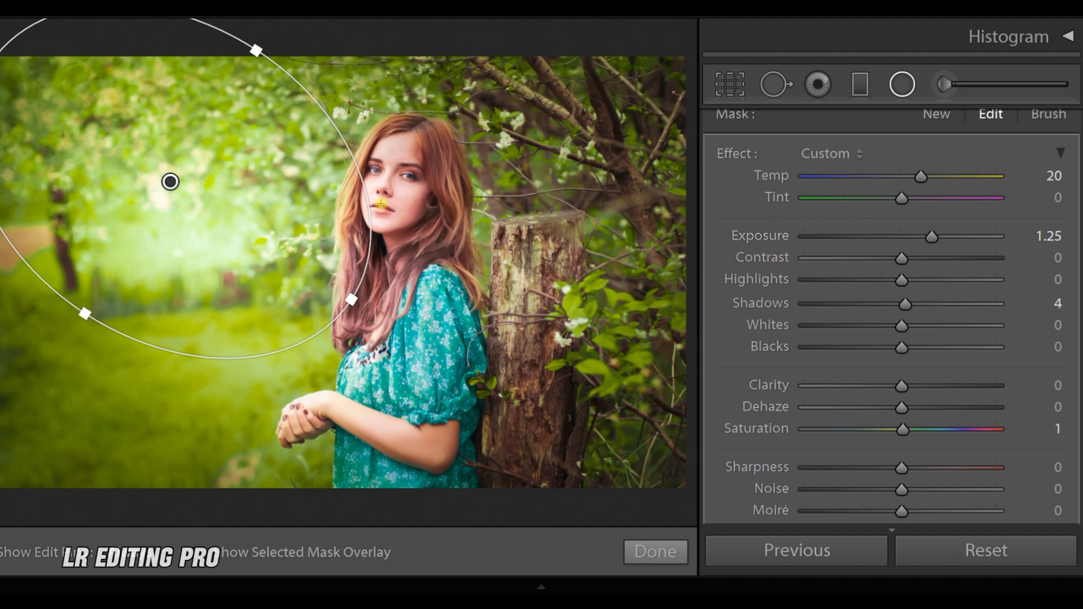
left_click(170, 182)
left_click_drag(170, 182, 180, 207)
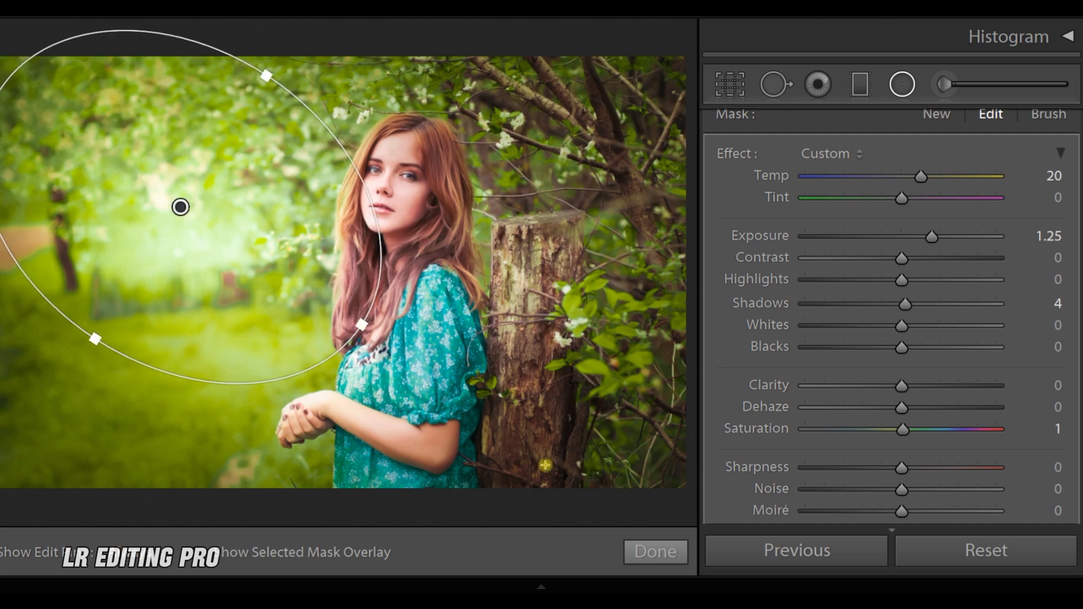
left_click(651, 551)
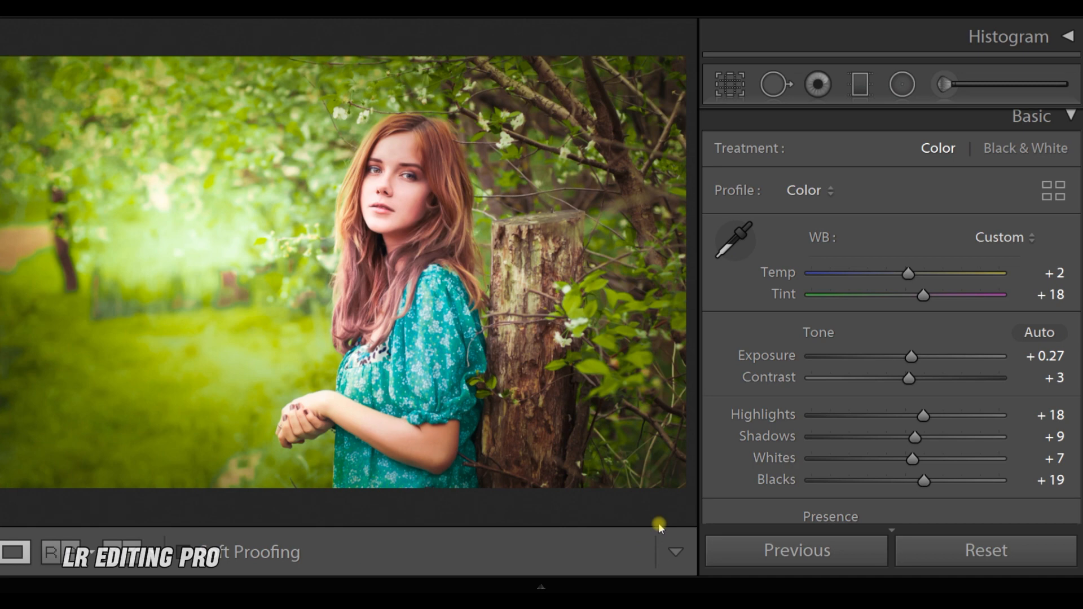
Compare the edited portrait with its original version twice, ending on the edited view.
key("backslash")
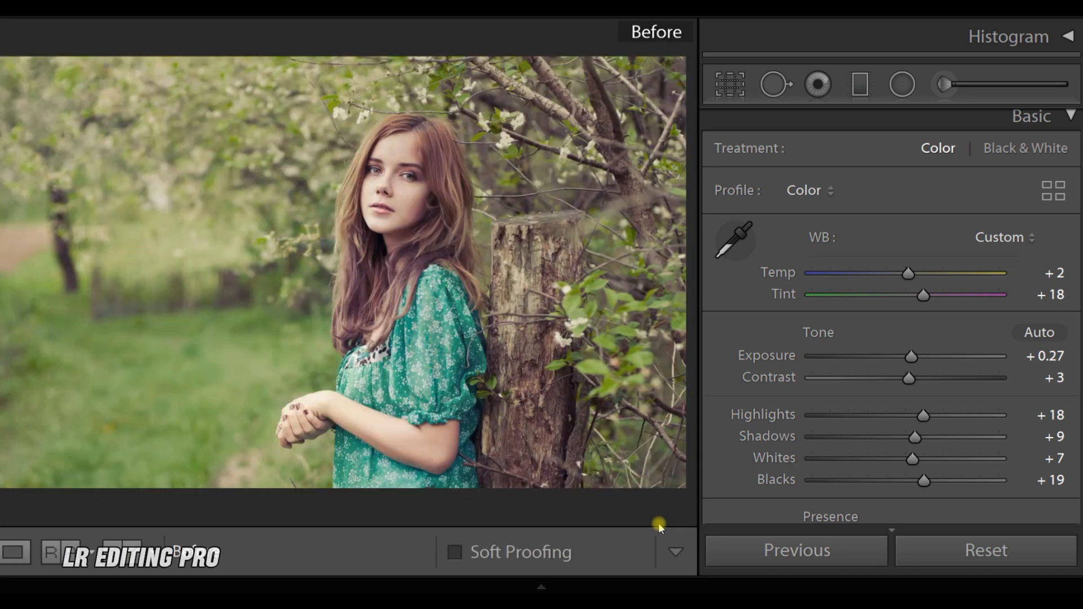
key("backslash")
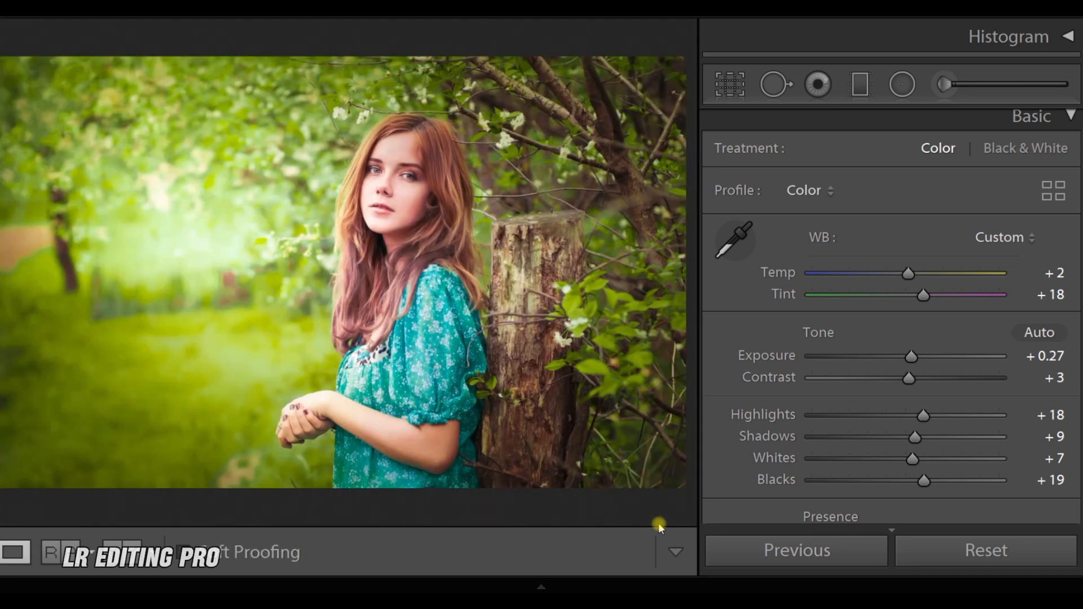
key("backslash")
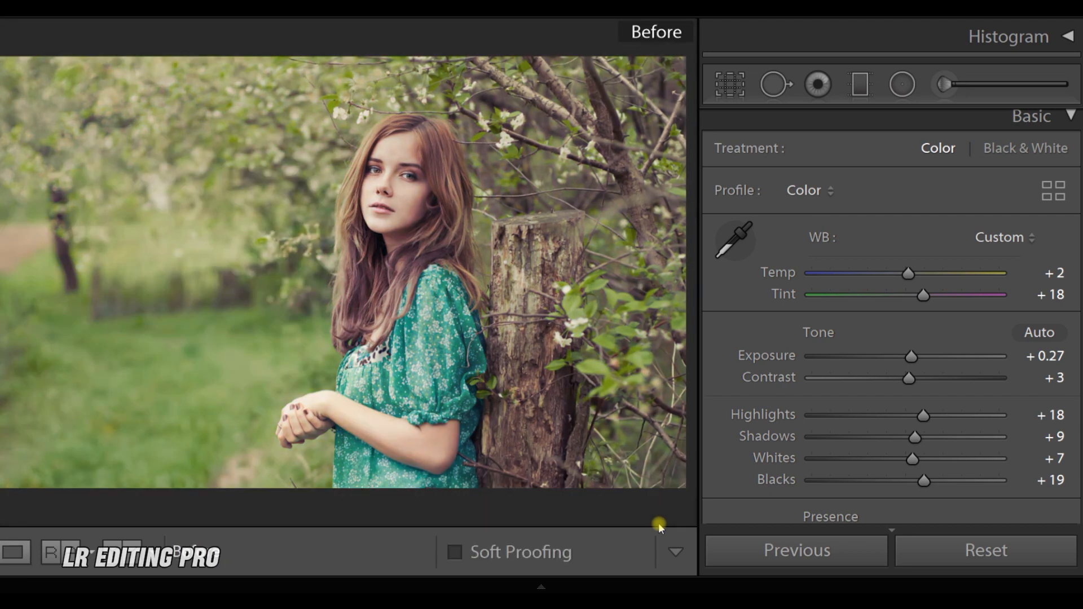
key("backslash")
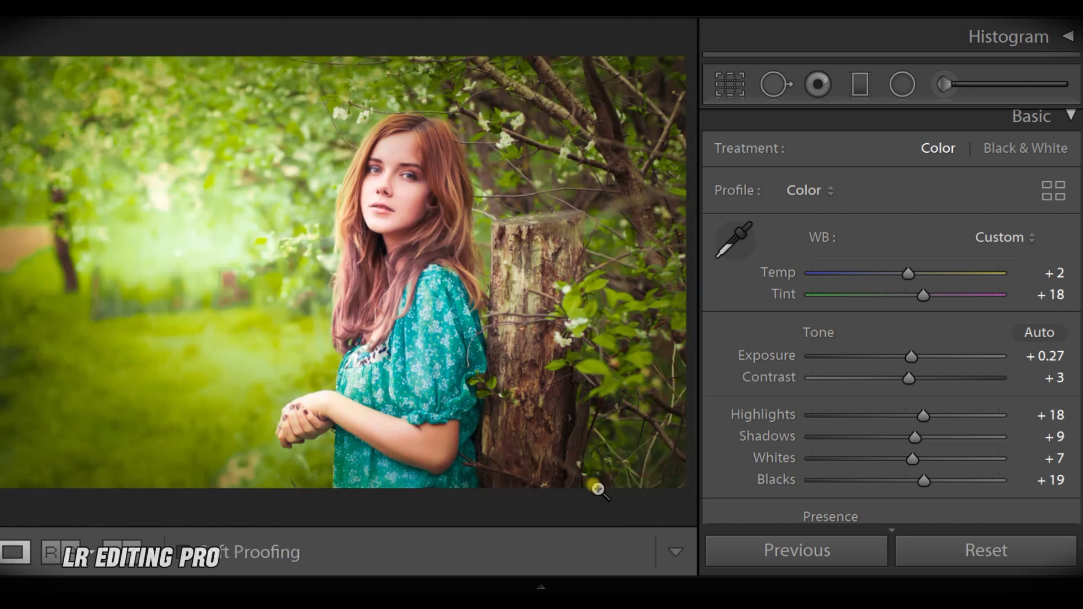